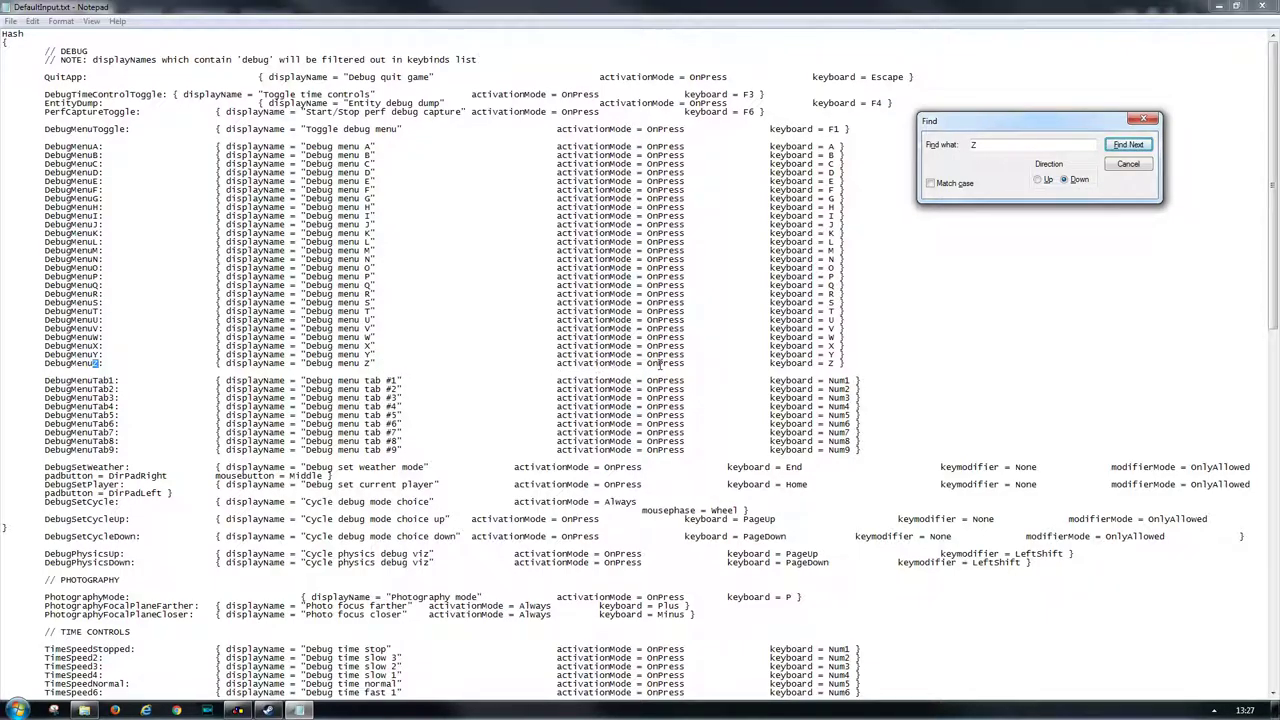
# - Set the DebugMenuZ keyboard binding to W and close the search dialog
pyautogui.click(845, 386)
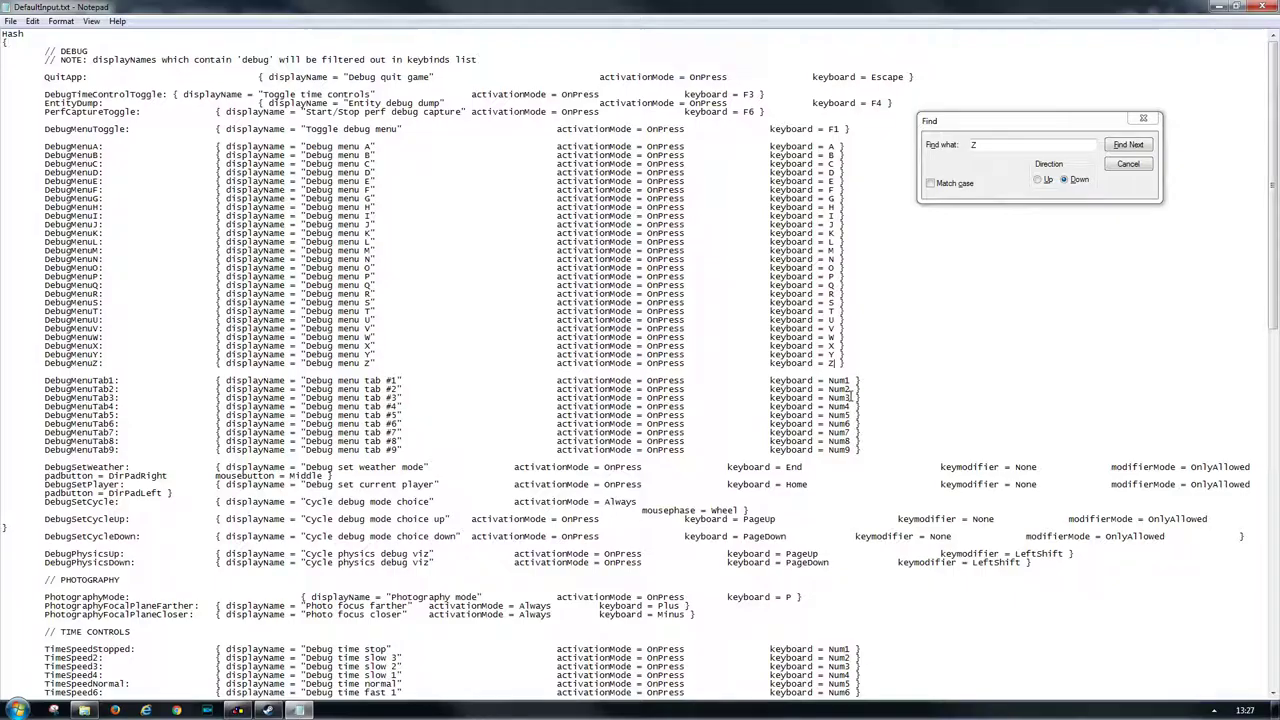
pyautogui.press('BackSpace')
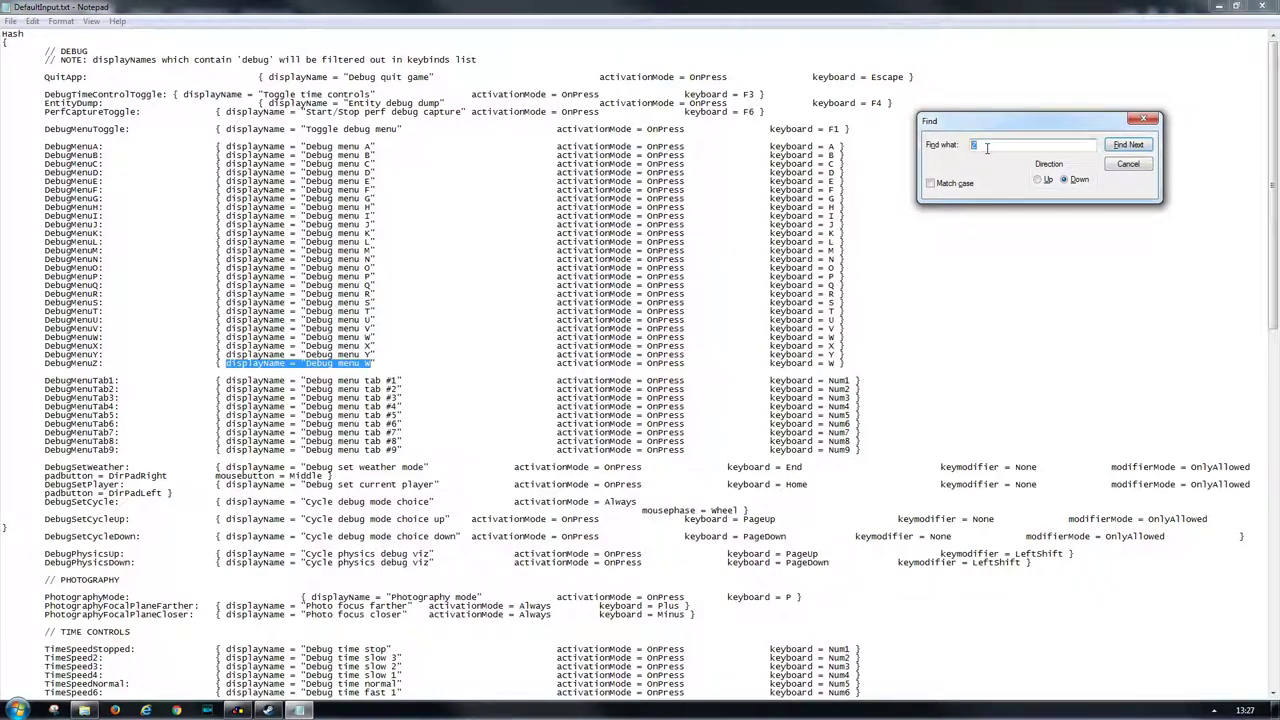
pyautogui.click(1130, 165)
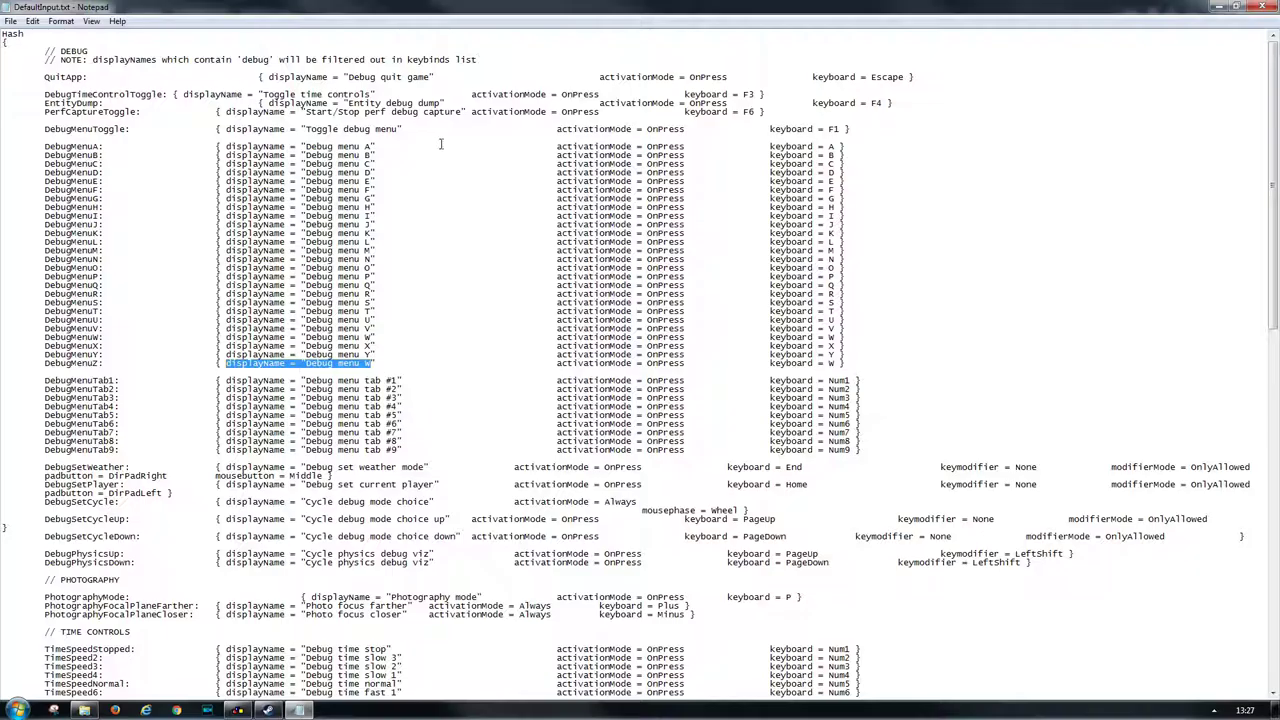
# - Search the file from its beginning for Q and set the DebugMenuQ and WeaponSheathingToggle keyboard bindings to A
pyautogui.click(3, 37)
pyautogui.hotkey('ctrl', 'f')
pyautogui.moveTo(137, 126); pyautogui.dragTo(985, 176)
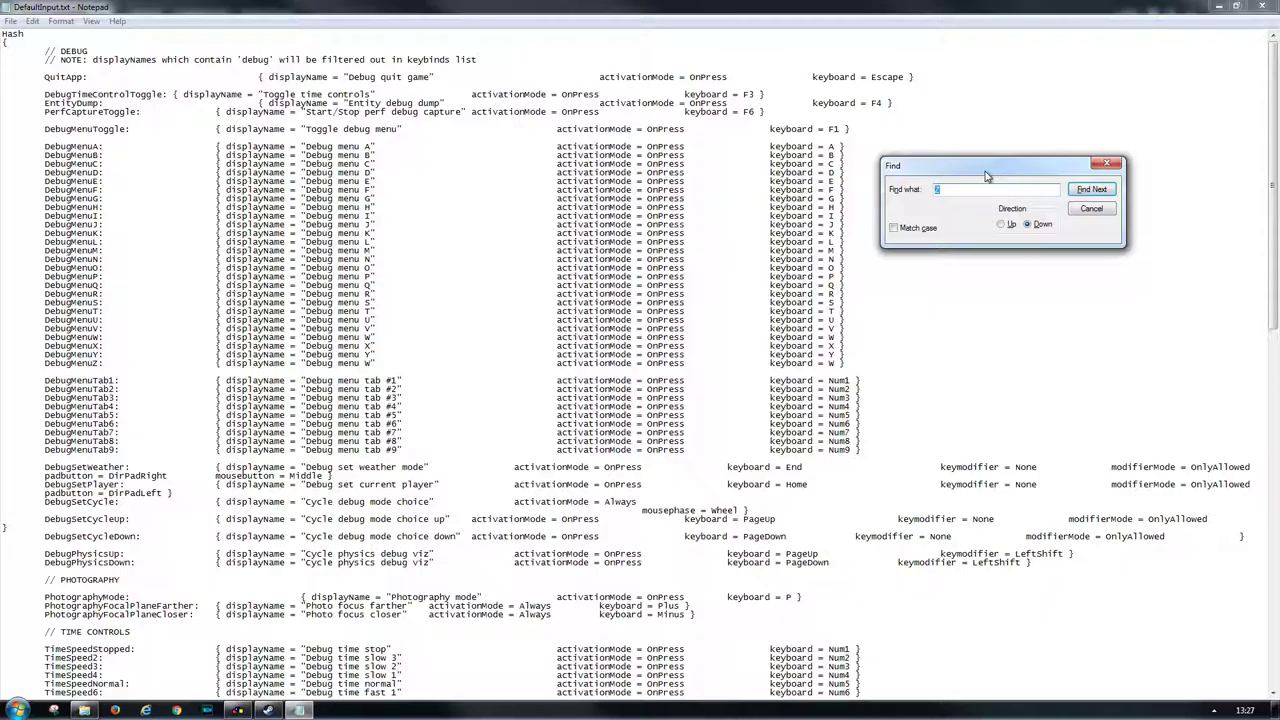
pyautogui.write('Q')
pyautogui.click(1091, 189)
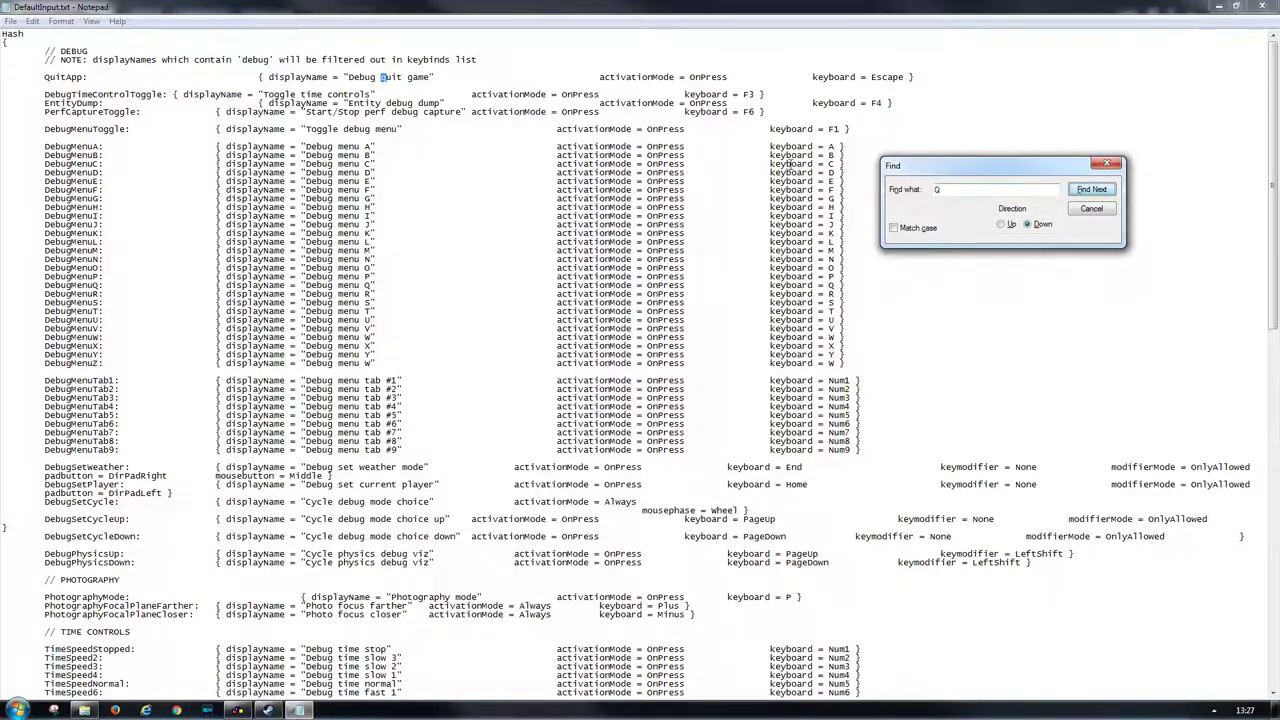
pyautogui.moveTo(813, 77); pyautogui.dragTo(903, 77)
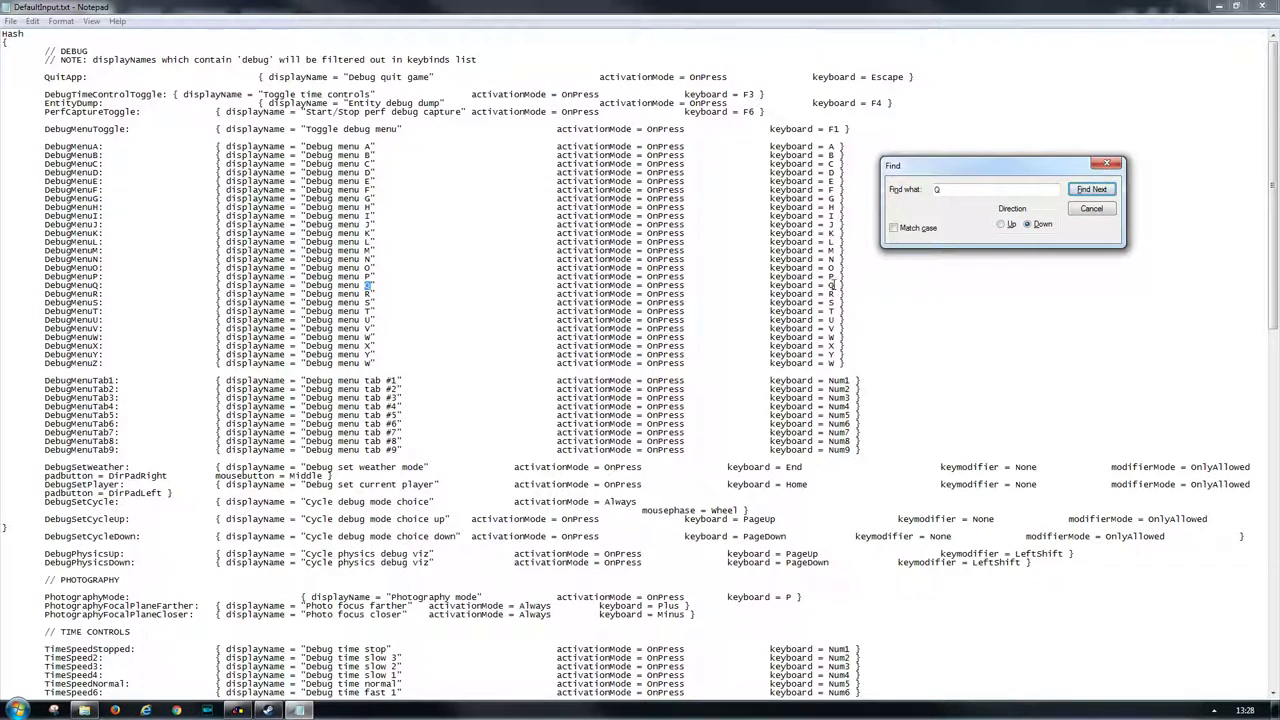
pyautogui.click(818, 338)
pyautogui.press('F3')
pyautogui.press('Delete')
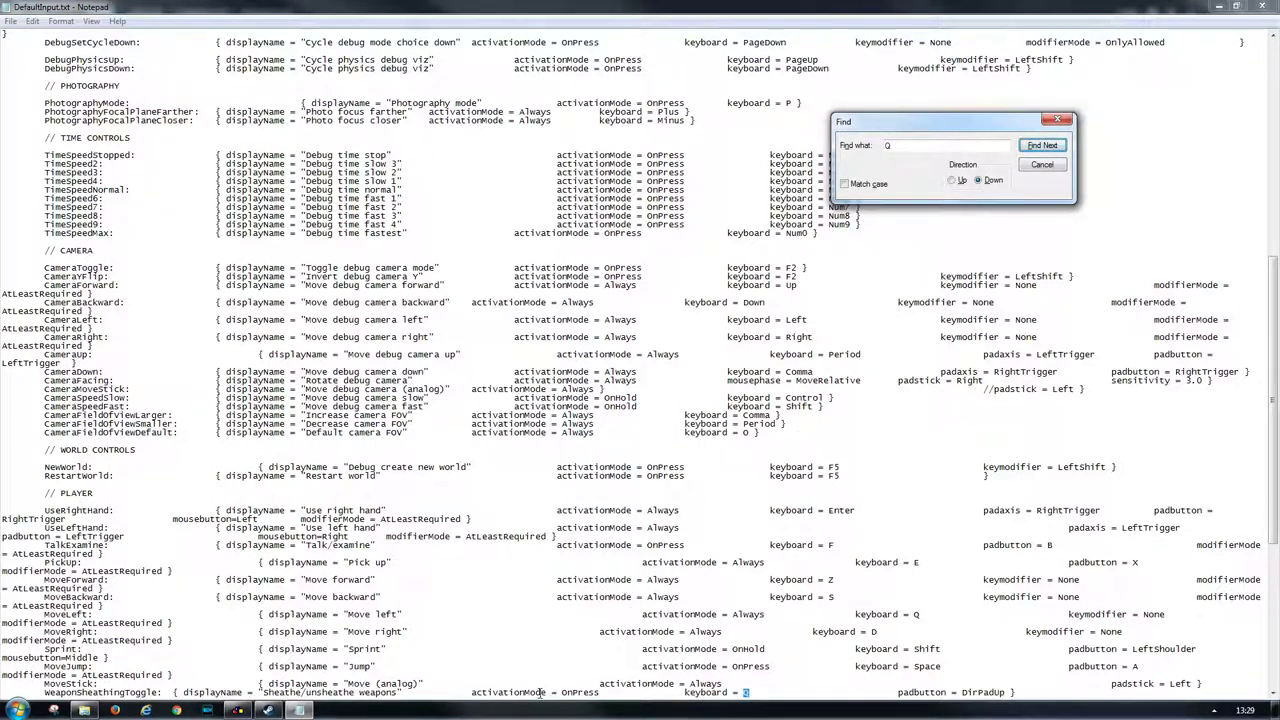
pyautogui.click(748, 693)
pyautogui.press('BackSpace')
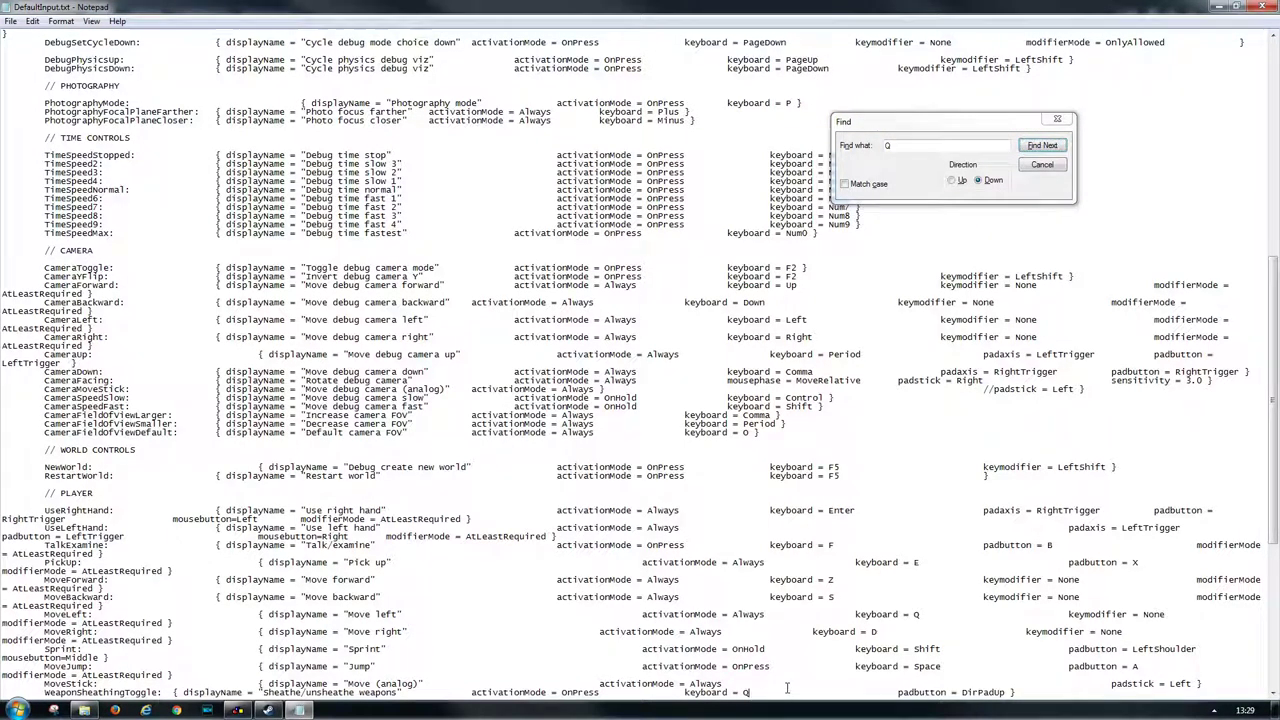
# - Review the debug menu and PLAYER sections, checking the keyboard bindings for MoveForward, MoveLeft and WeaponSheathingToggle
pyautogui.scroll(17, 785, 687)
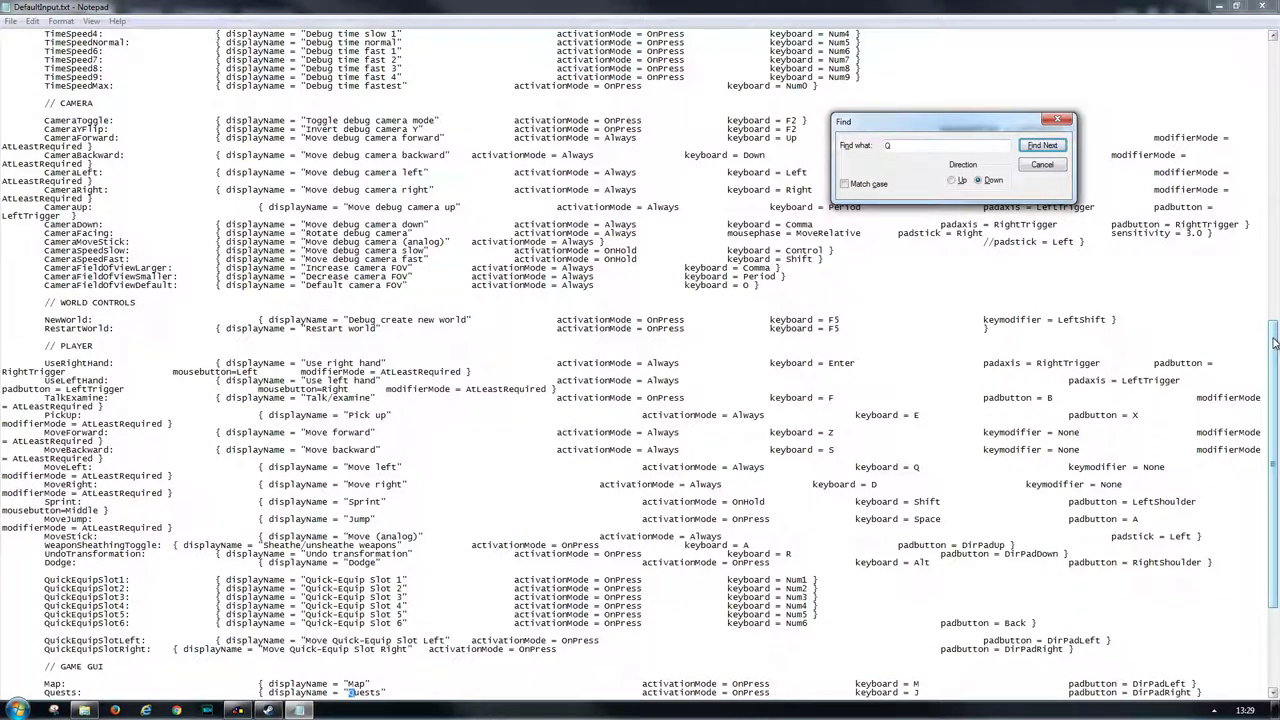
pyautogui.scroll(2, 640, 360)
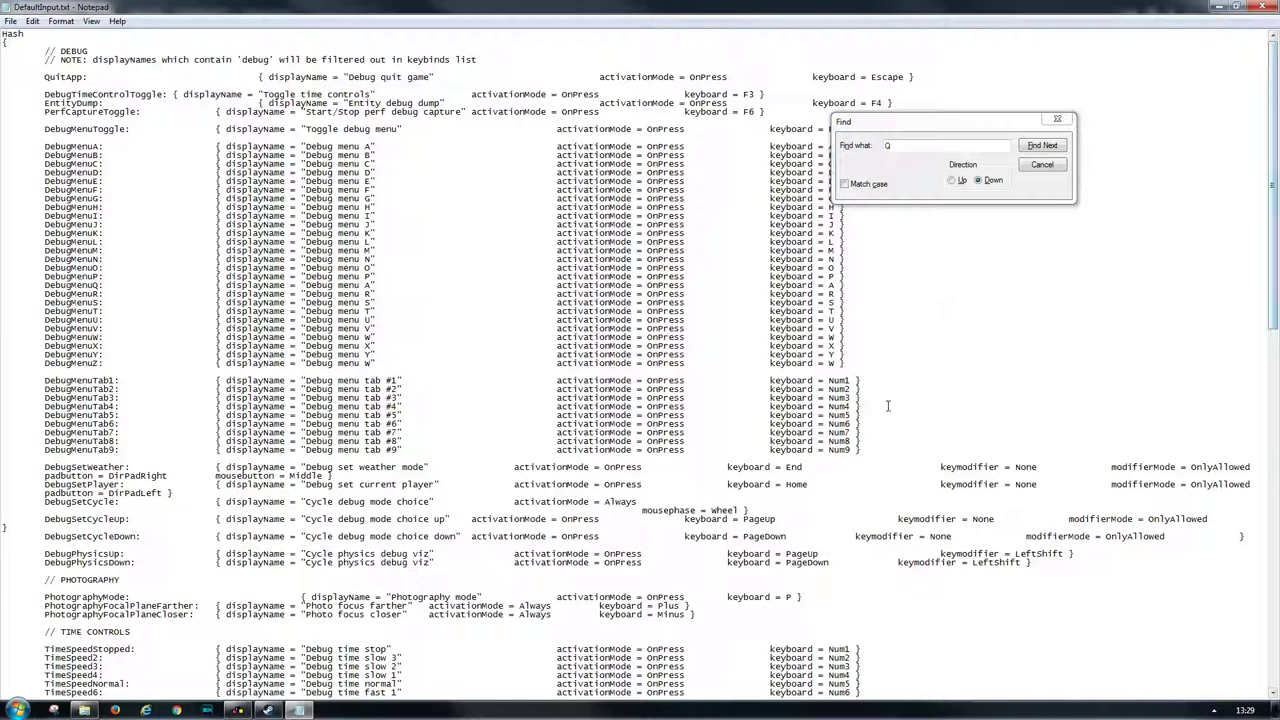
pyautogui.moveTo(862, 452); pyautogui.dragTo(75, 146)
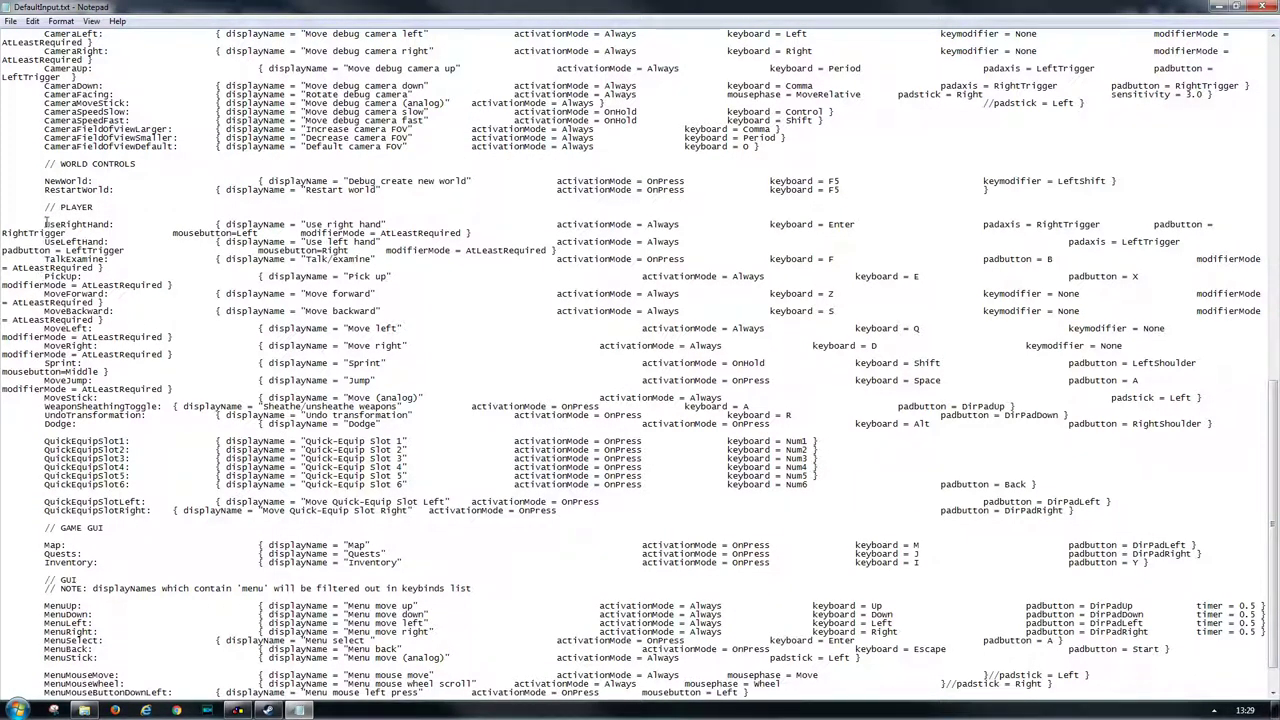
pyautogui.moveTo(45, 206); pyautogui.dragTo(94, 208)
pyautogui.moveTo(104, 293); pyautogui.dragTo(44, 293)
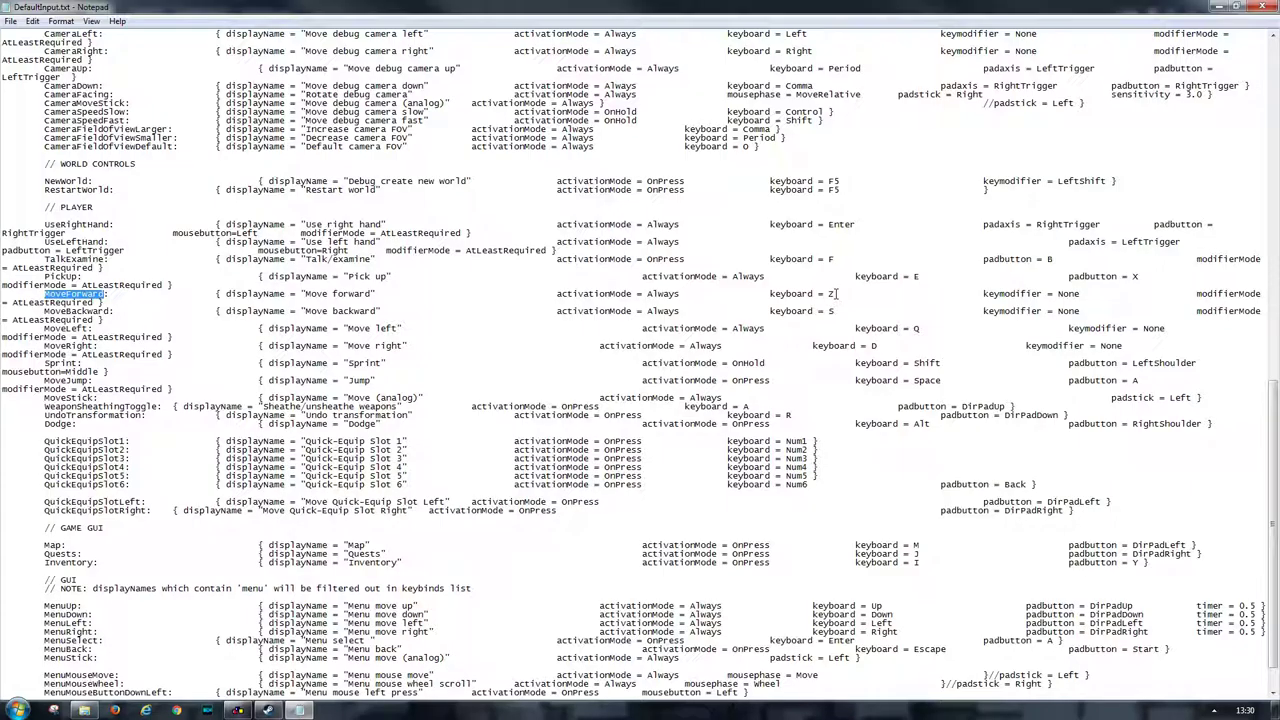
pyautogui.moveTo(45, 325); pyautogui.dragTo(84, 330)
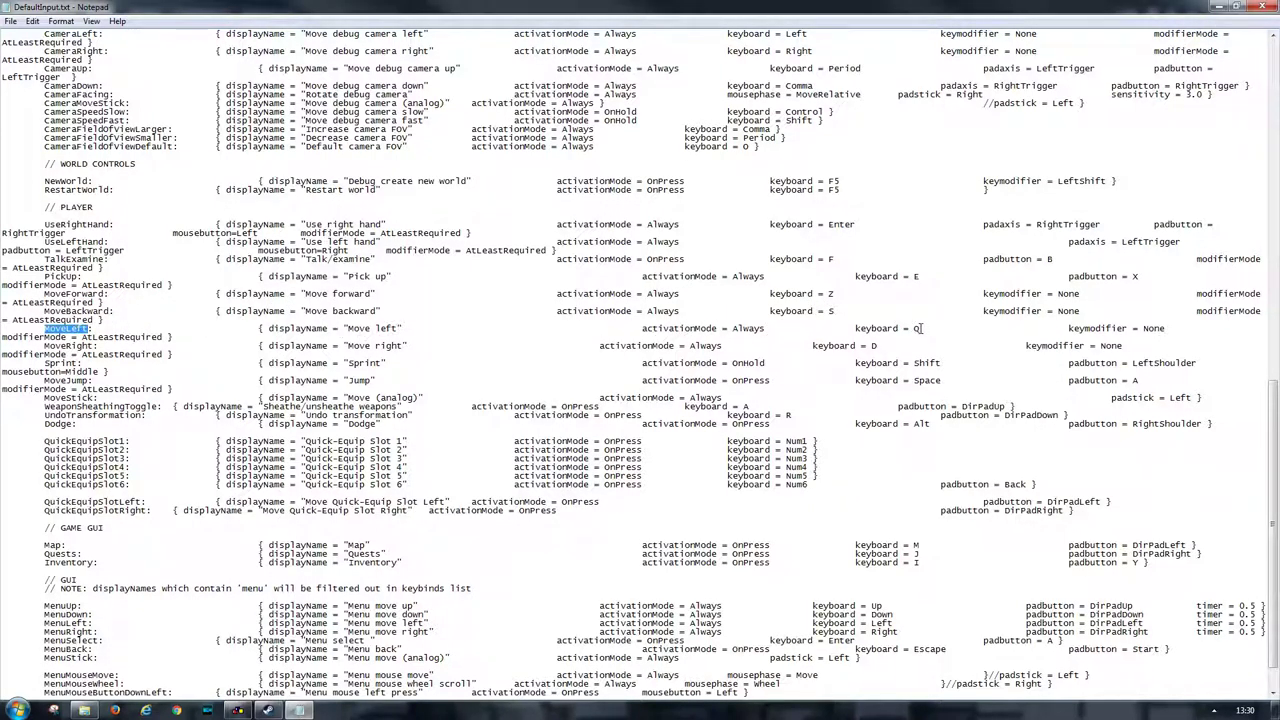
pyautogui.scroll(-2, 918, 328)
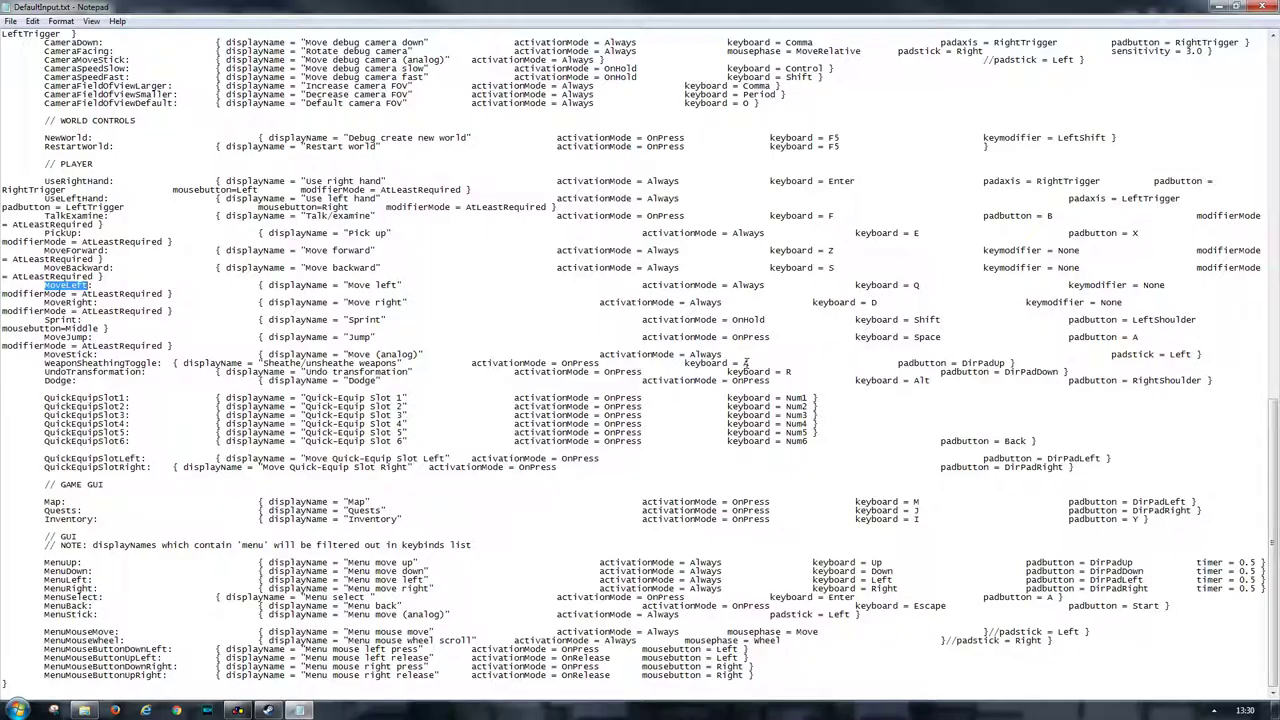
# - Save DefaultInput.txt and close the file
pyautogui.click(10, 21)
pyautogui.click(36, 68)
pyautogui.click(1262, 7)
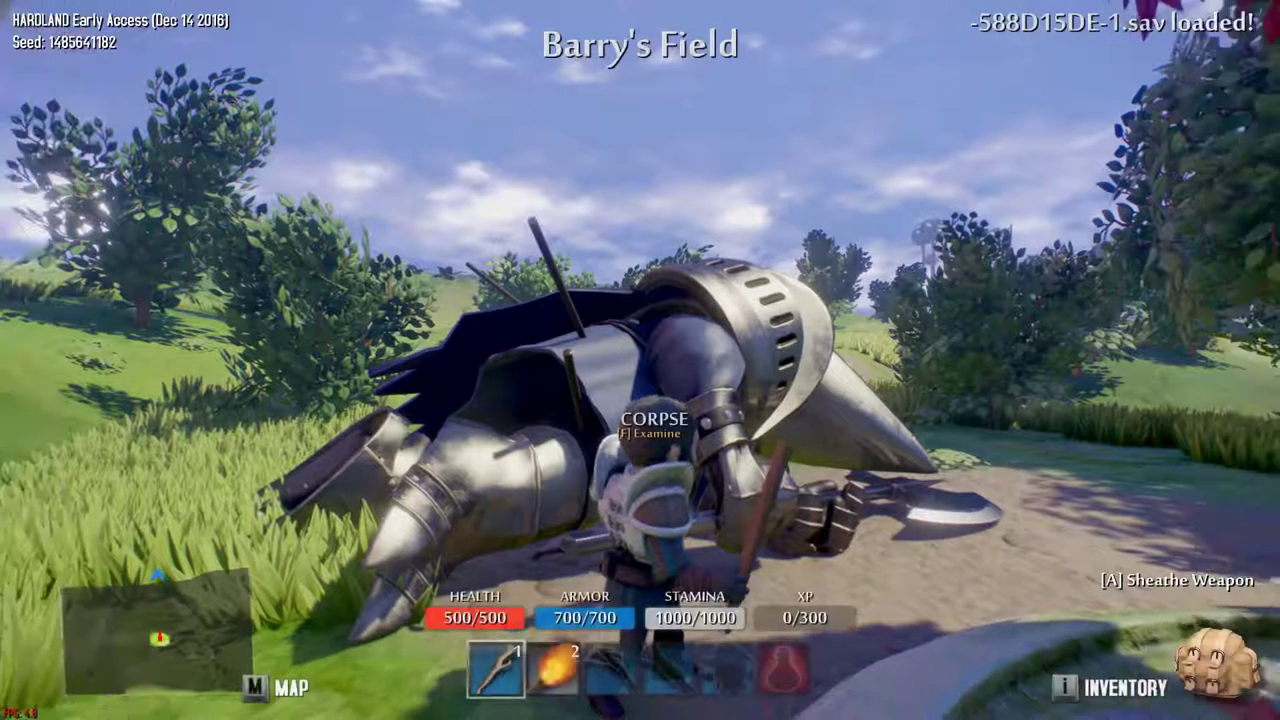
# - In the Hardland game, walk the character forward and left around the corpse to test the remapped movement
pyautogui.press('q')
pyautogui.press('z')
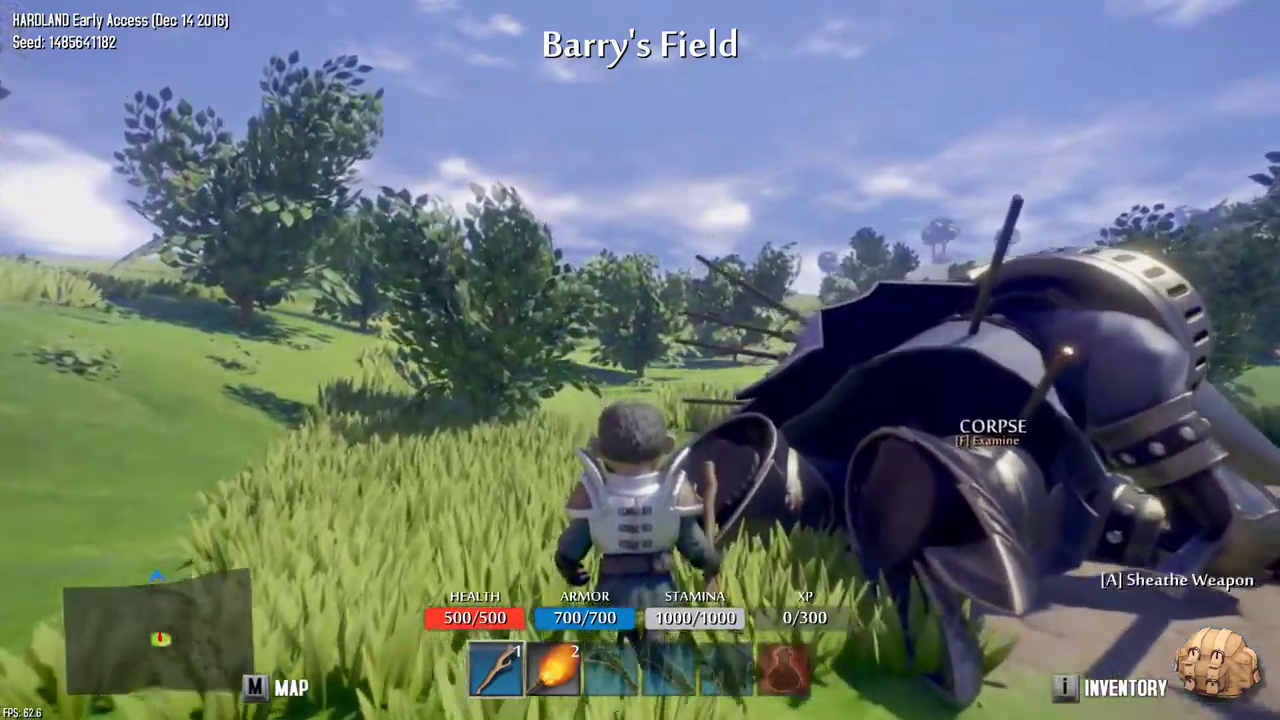
pyautogui.press('z')
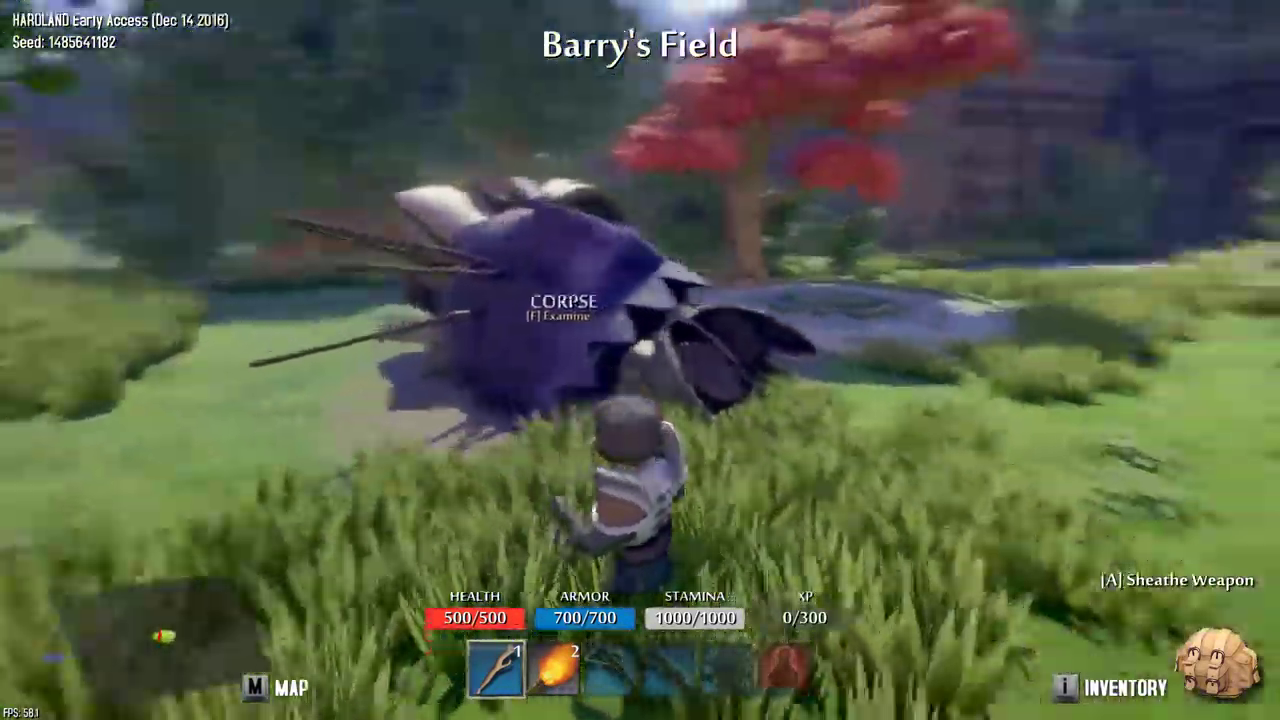
pyautogui.press('z')
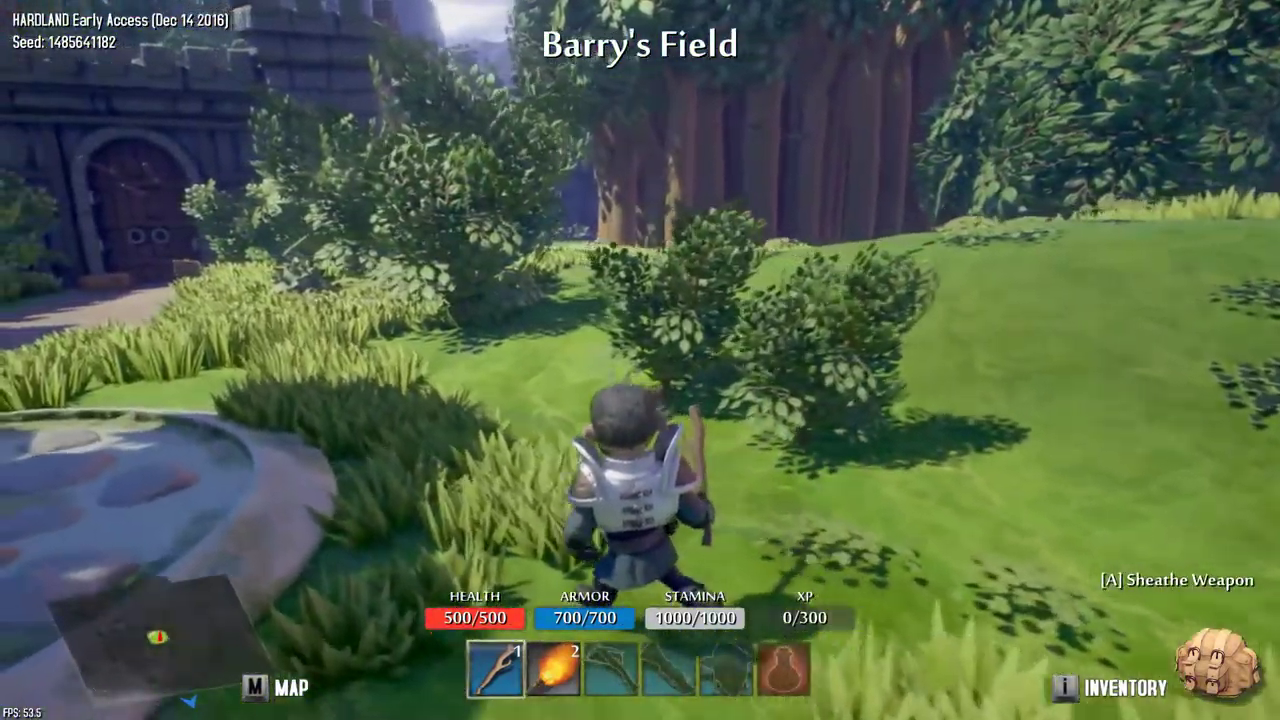
pyautogui.press('z')
pyautogui.press('q')
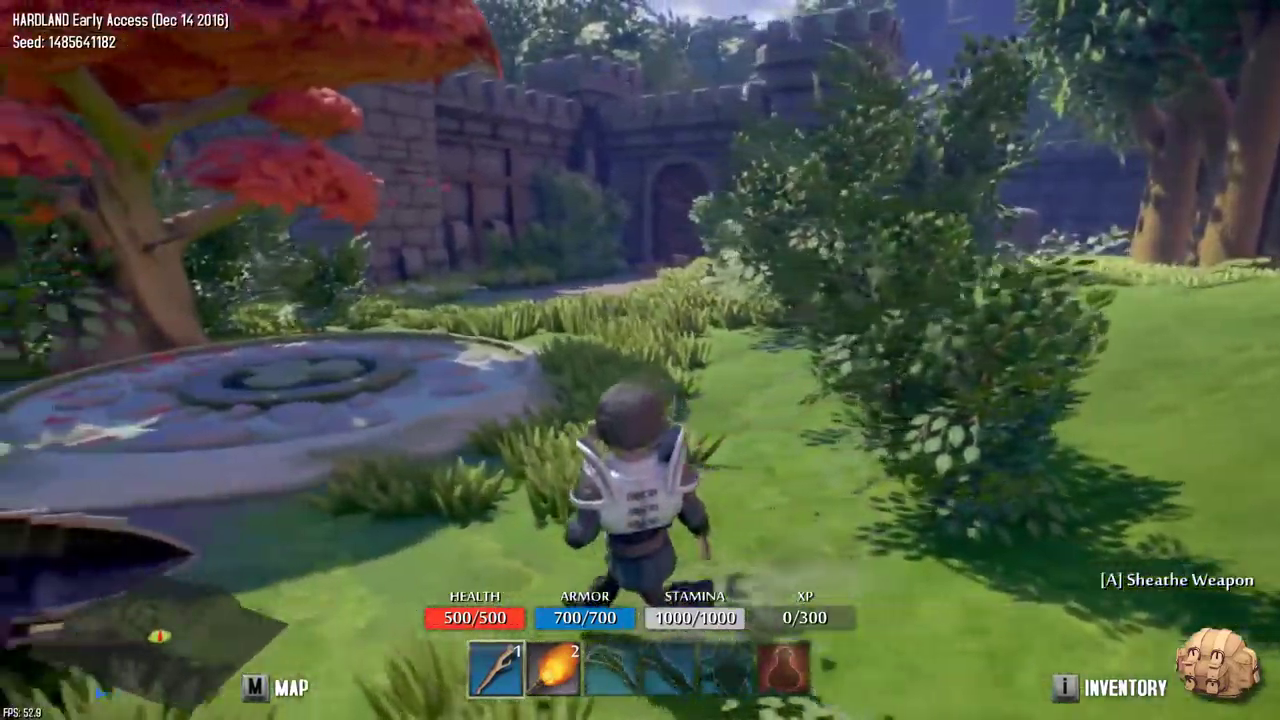
pyautogui.press('z')
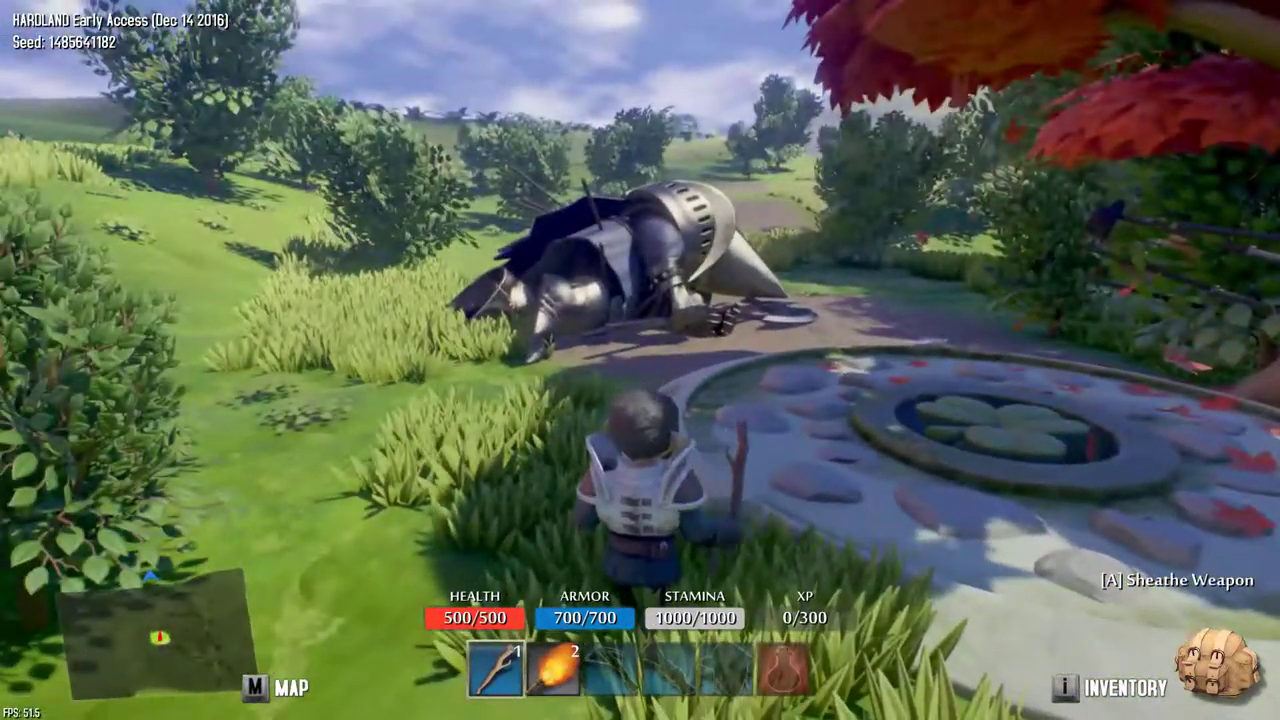
# - Sheathe and unsheathe the weapon several times to test its remapped binding, ending with the weapon sheathed
pyautogui.press('a')
pyautogui.press('a')
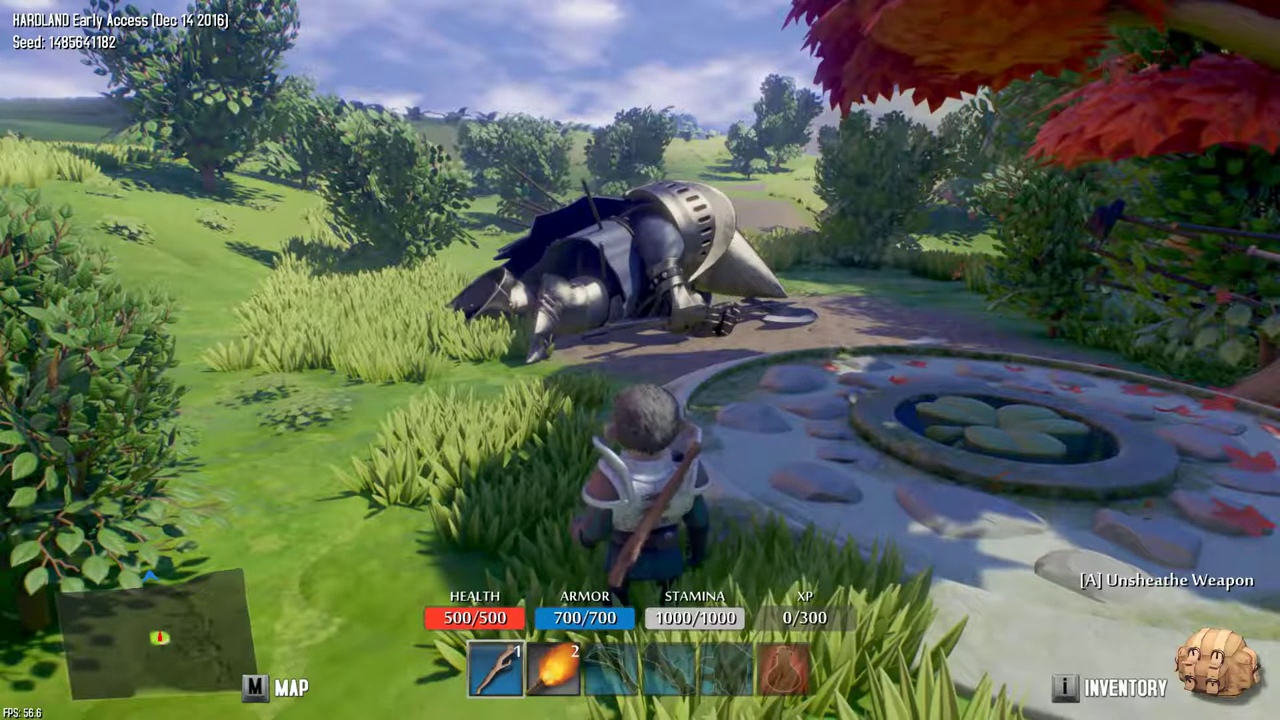
pyautogui.press('a')
pyautogui.press('a')
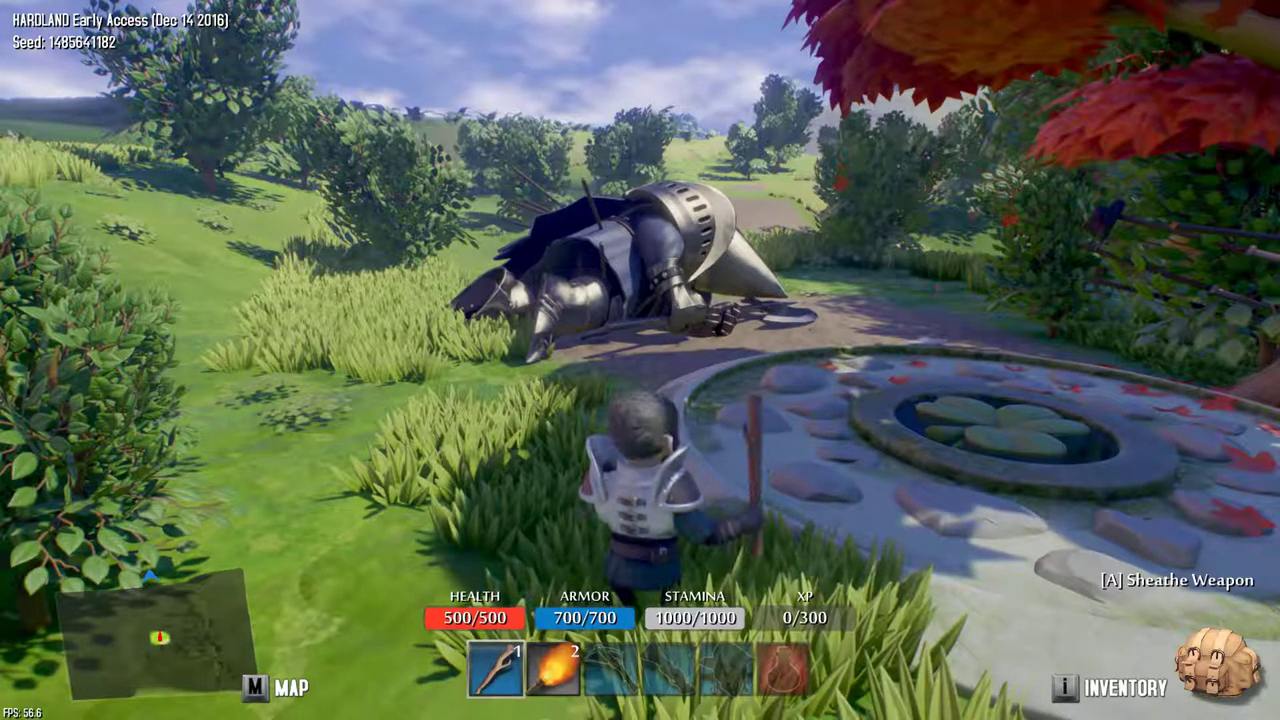
pyautogui.press('a')
pyautogui.press('a')
pyautogui.press('a')
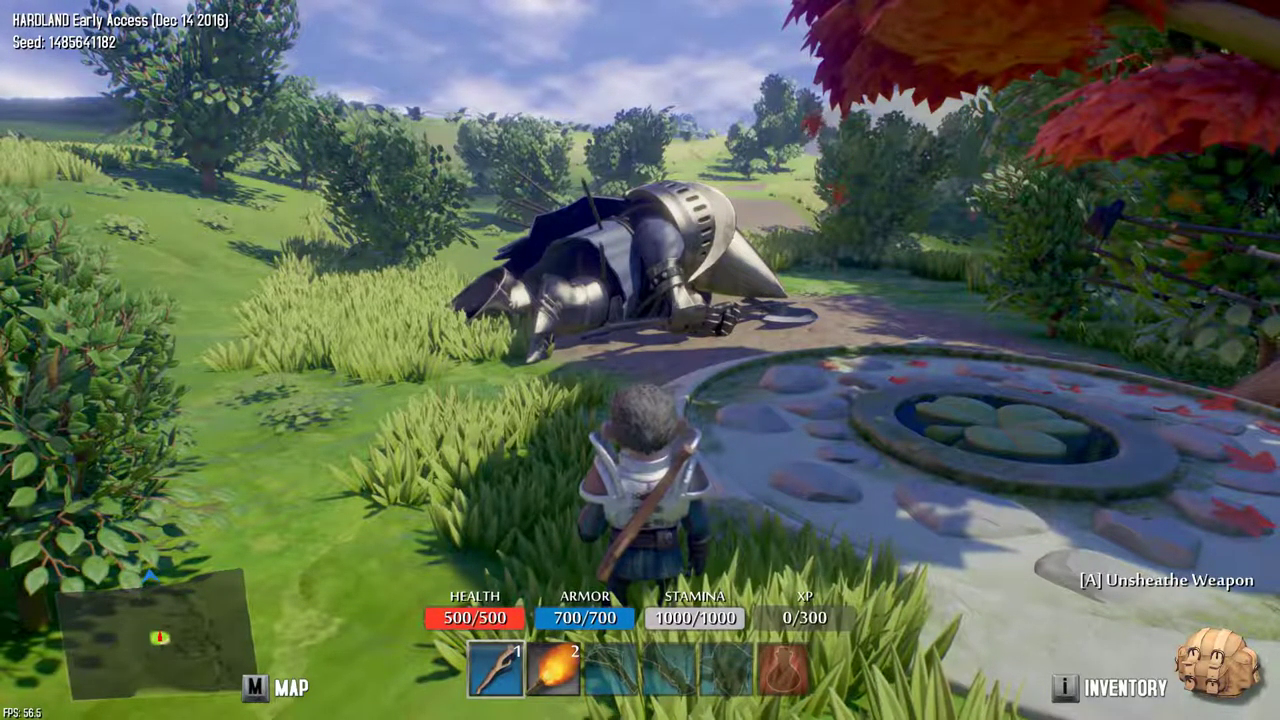
# - Run the character left, forward, backward and right across the grass to test all movement directions
pyautogui.press('q')
pyautogui.press('q')
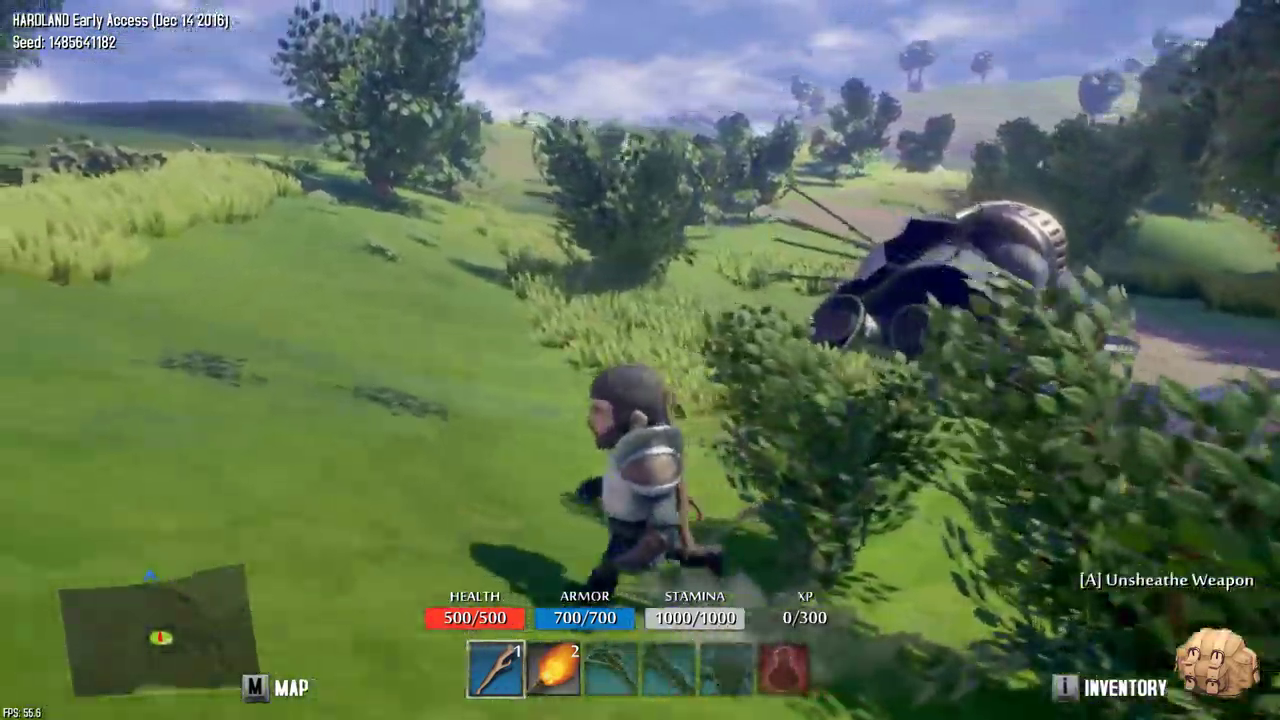
pyautogui.press('z')
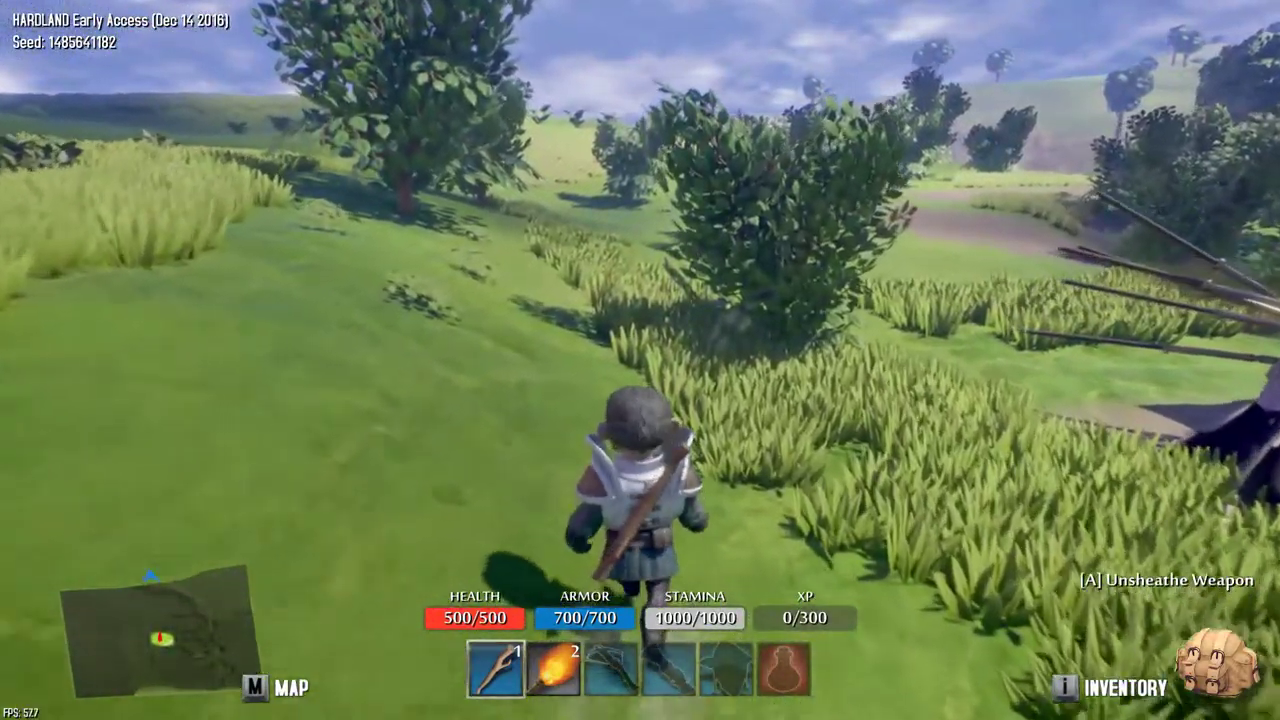
pyautogui.press('s')
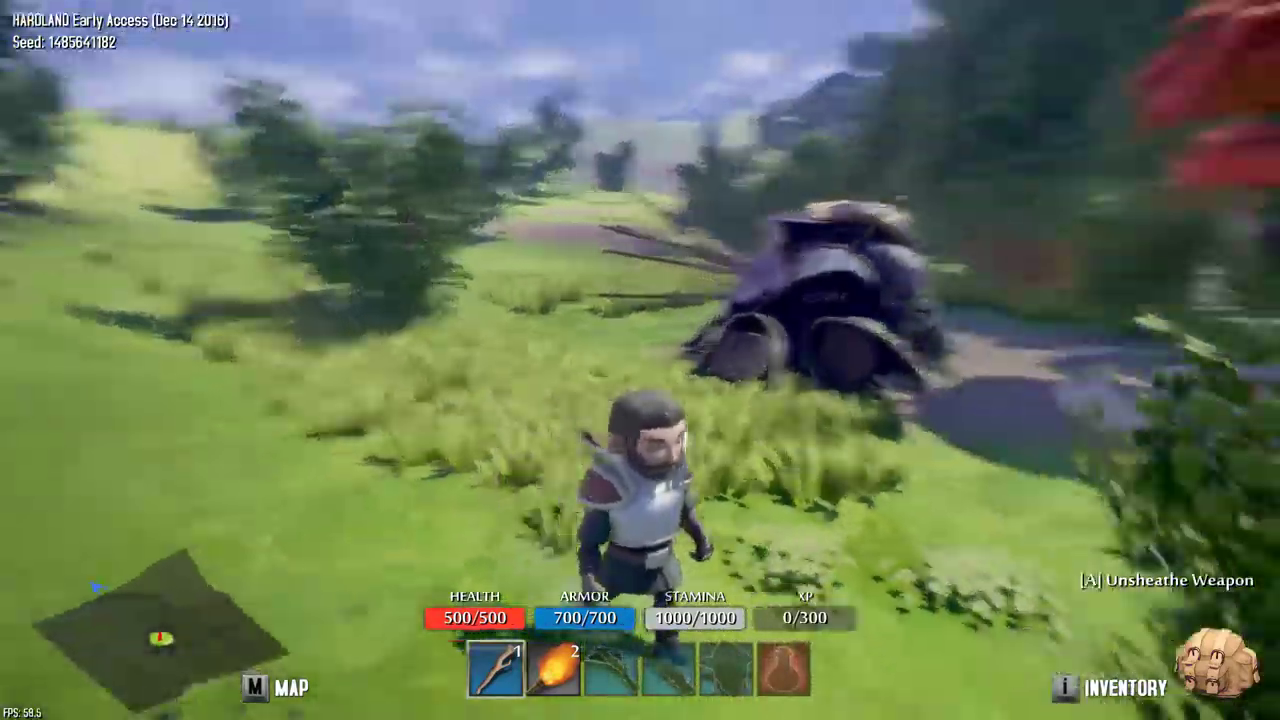
pyautogui.press('z')
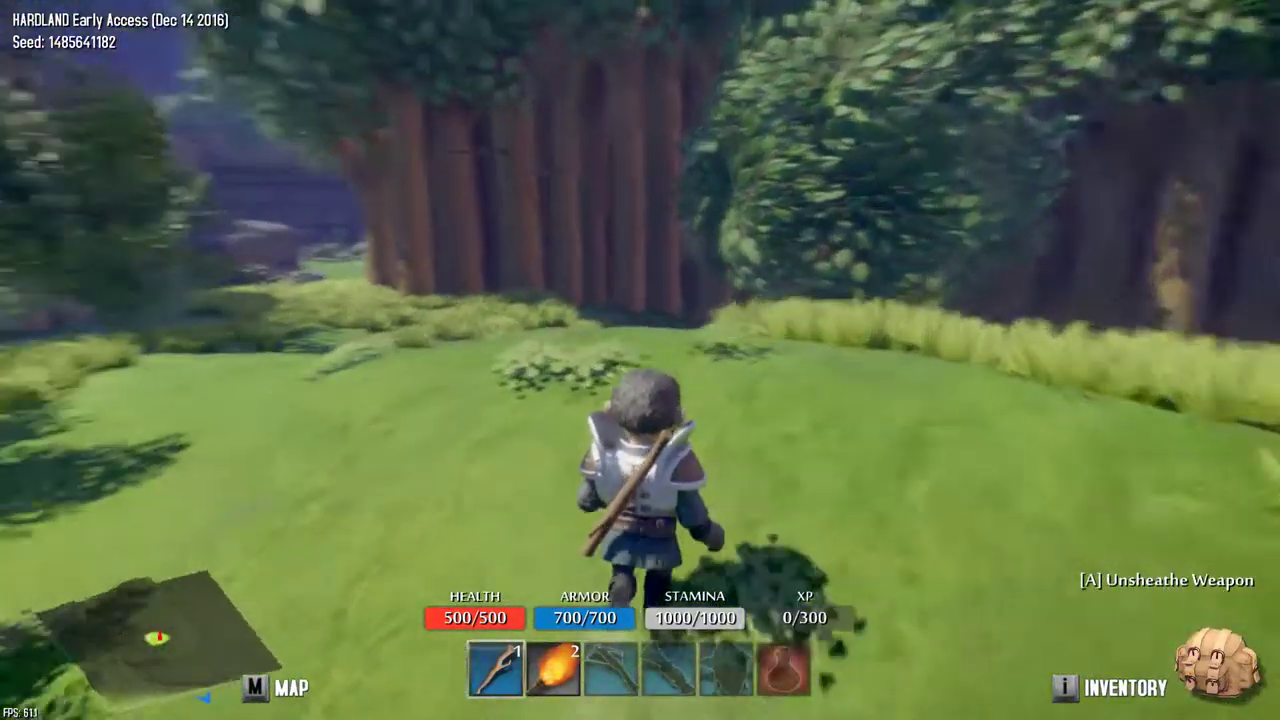
pyautogui.press('d')
pyautogui.press('Up')
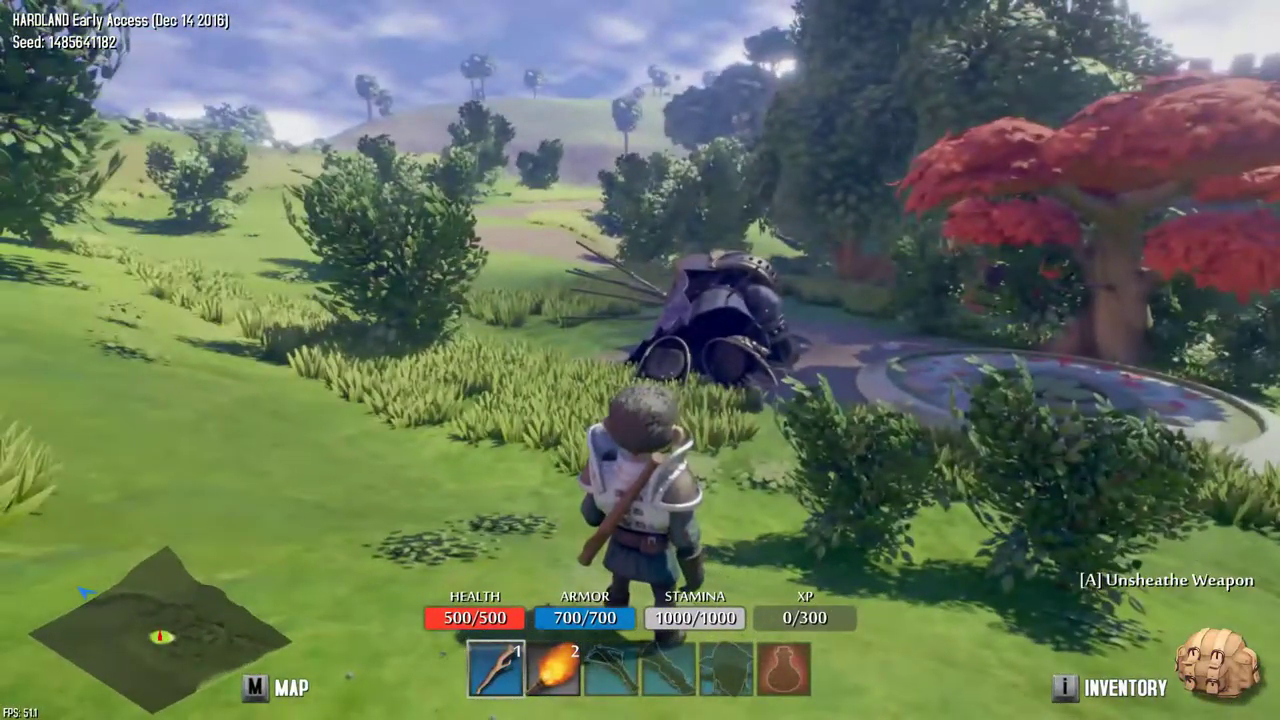
# - Open and close the inventory, quests and map screens in turn to check their bindings
pyautogui.press('i')
pyautogui.press('i')
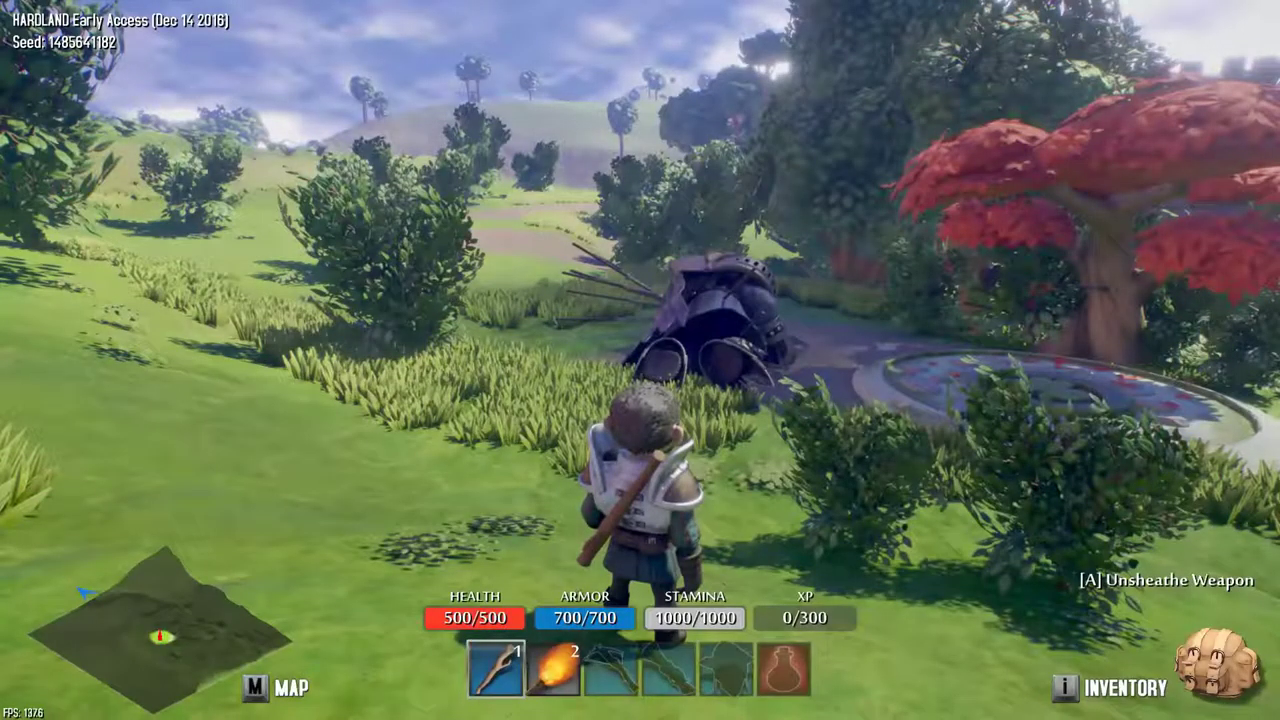
pyautogui.press('j')
pyautogui.press('j')
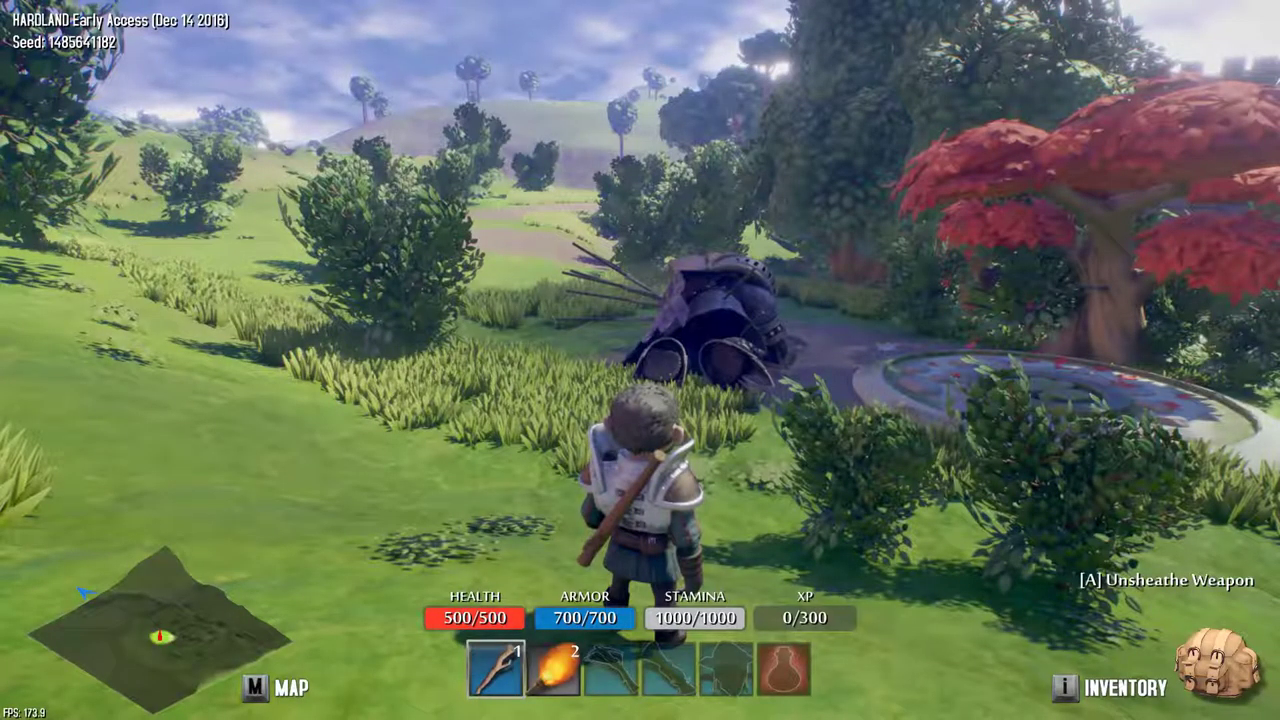
pyautogui.press('m')
pyautogui.press('m')
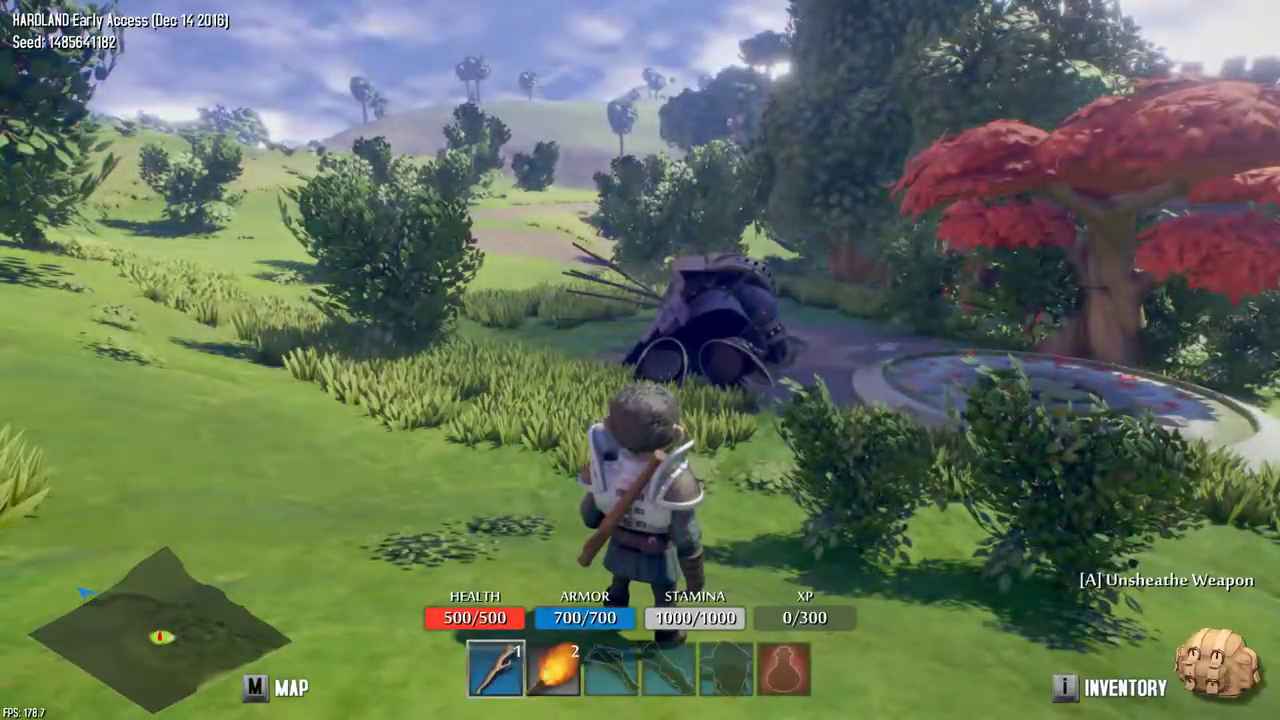
# - Move the character backward, alternate strafing right and left, and run forward toward the corpse
pyautogui.press('a')
pyautogui.press('s')
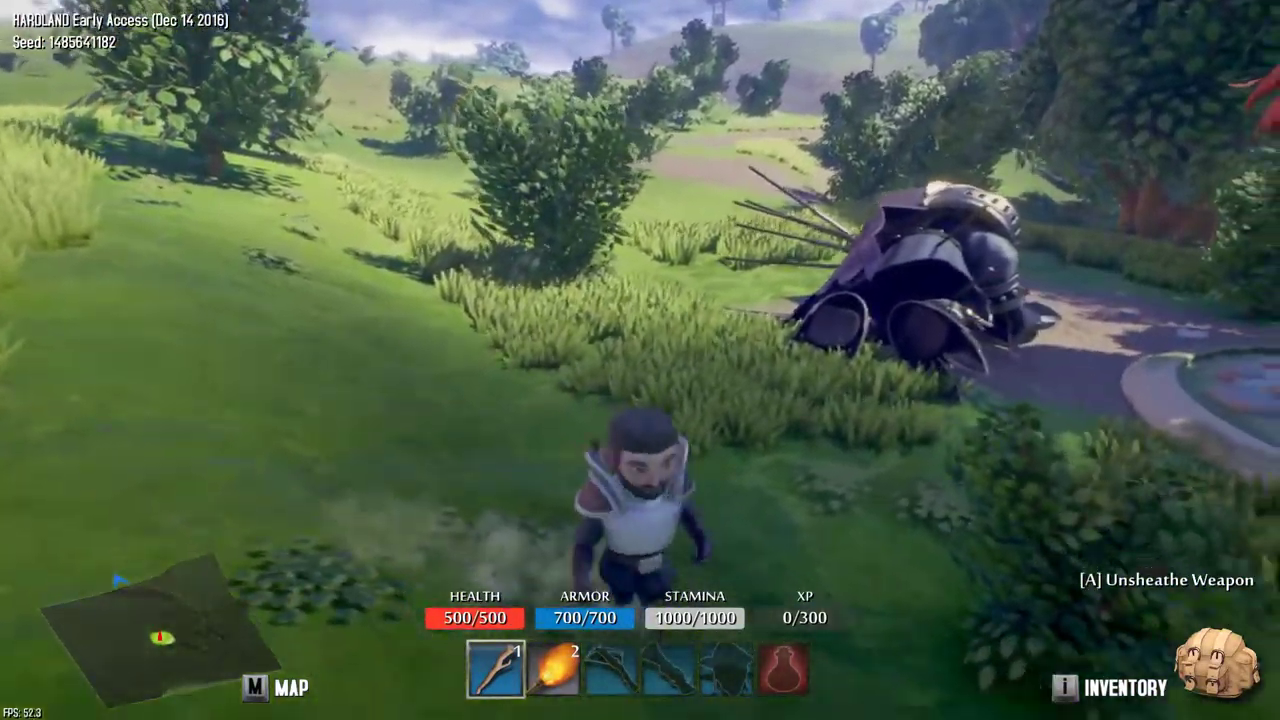
pyautogui.press('d')
pyautogui.press('q')
pyautogui.press('d')
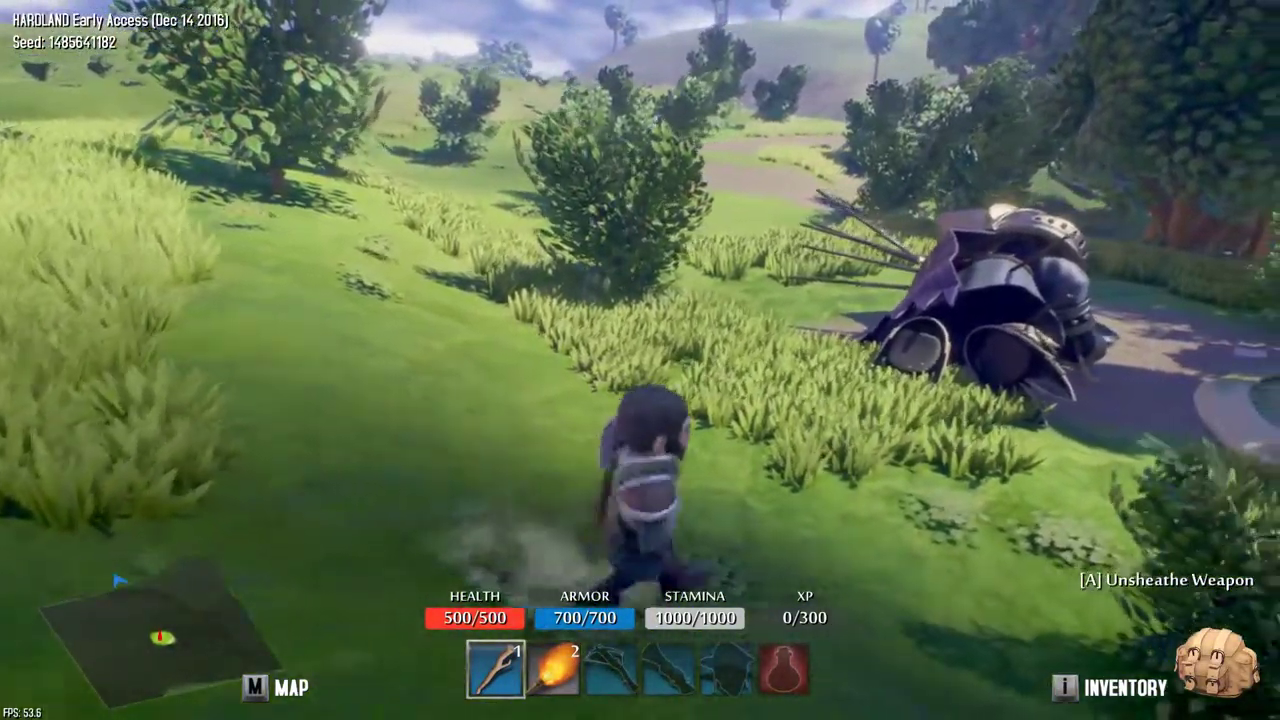
pyautogui.press('q')
pyautogui.press('d')
pyautogui.press('z')
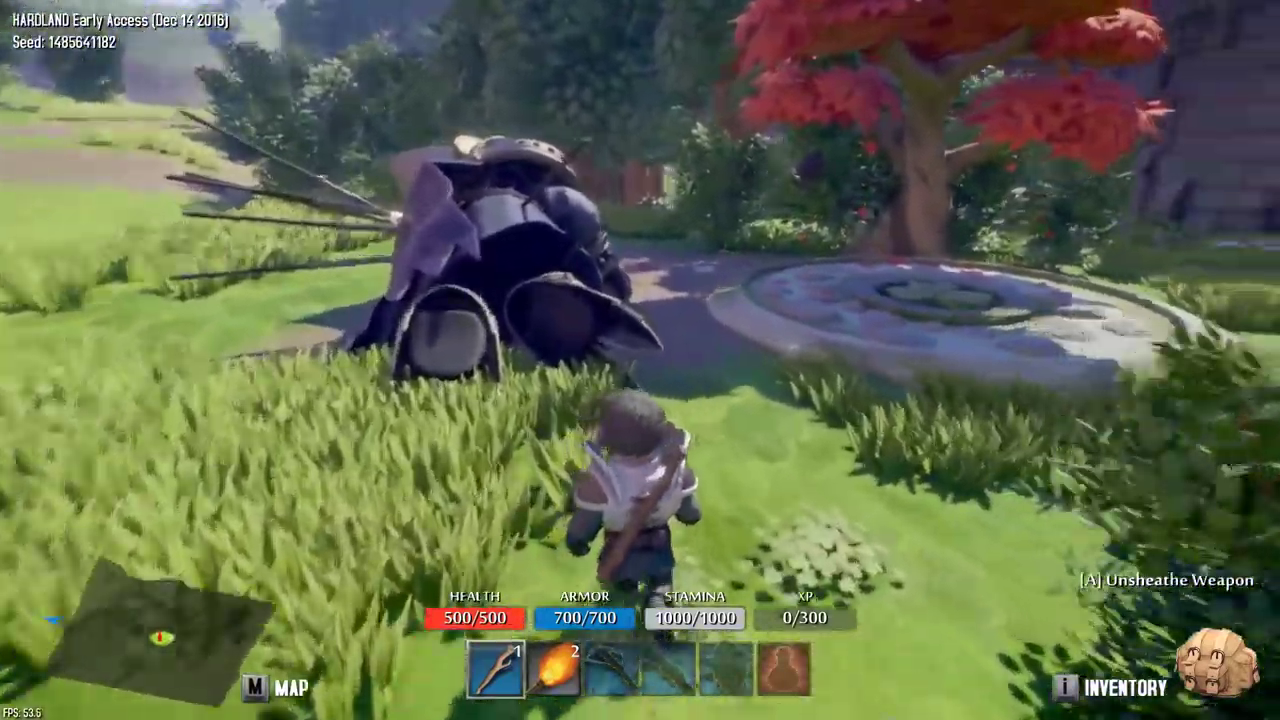
# - Walk the character onto the clover stone circle and leave the inventory screen
pyautogui.press('d')
pyautogui.press('q')
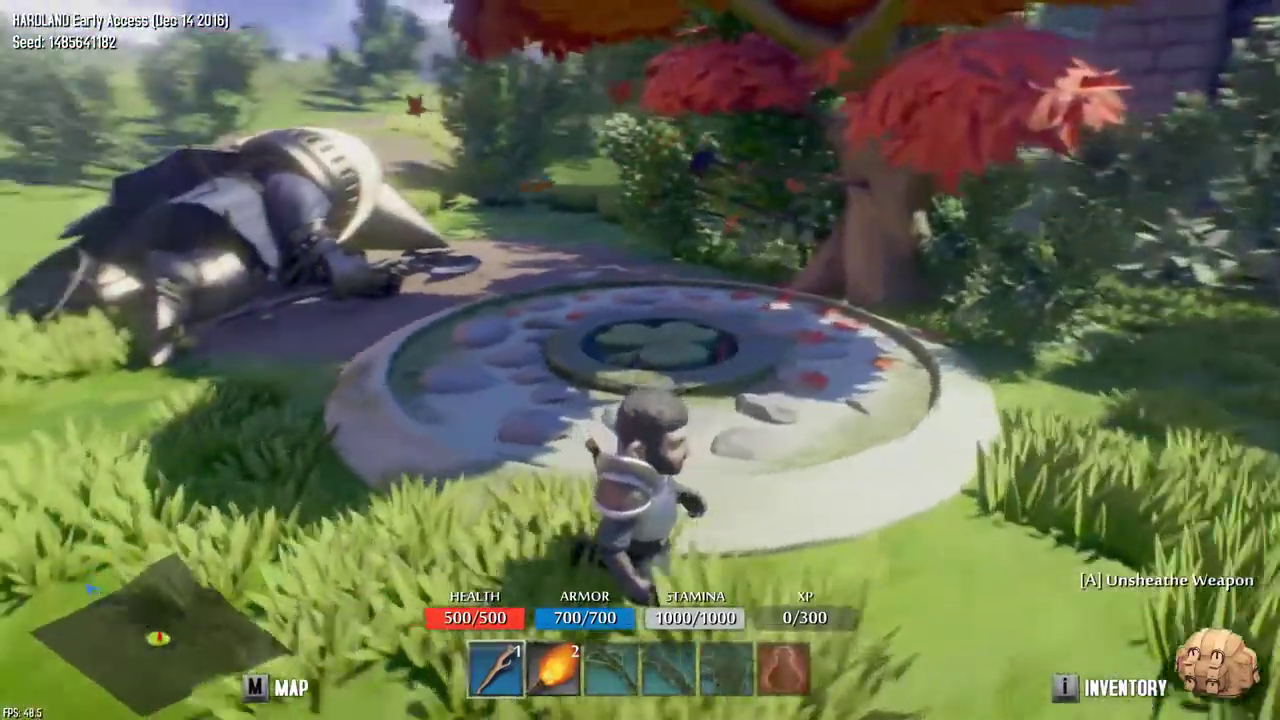
pyautogui.press('z')
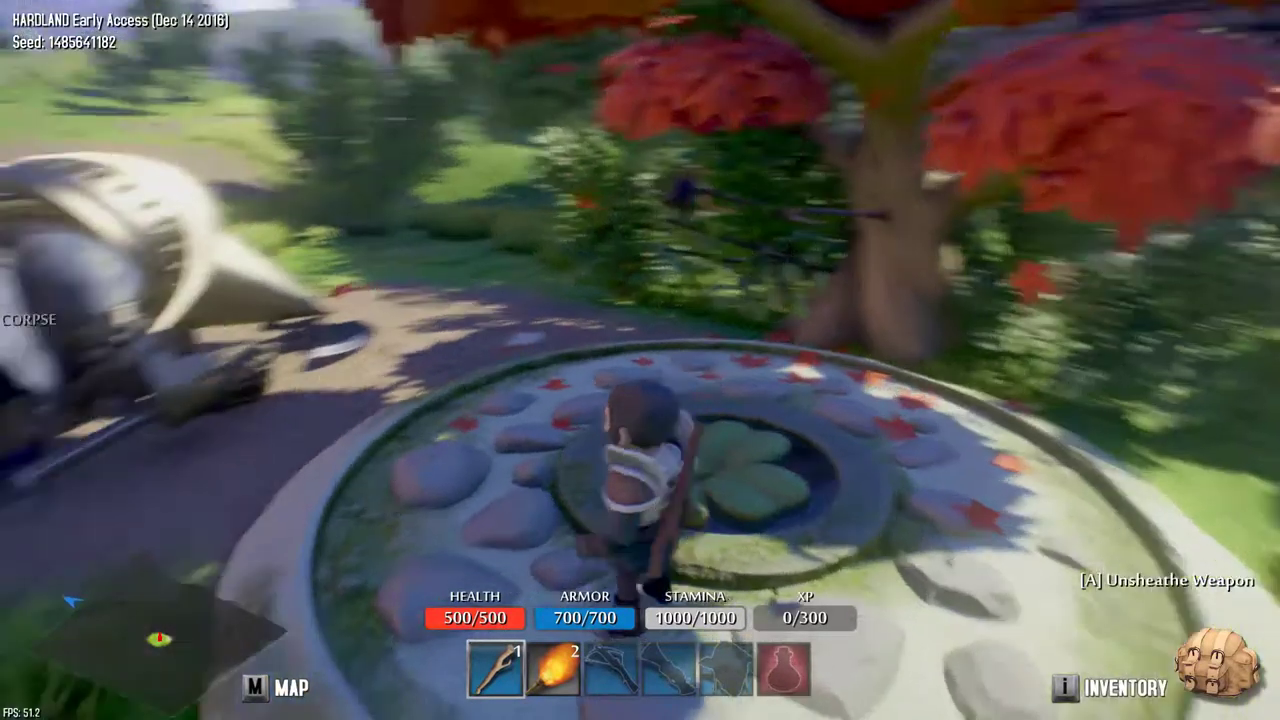
pyautogui.press('z')
pyautogui.press('d')
pyautogui.press('z')
pyautogui.press('d')
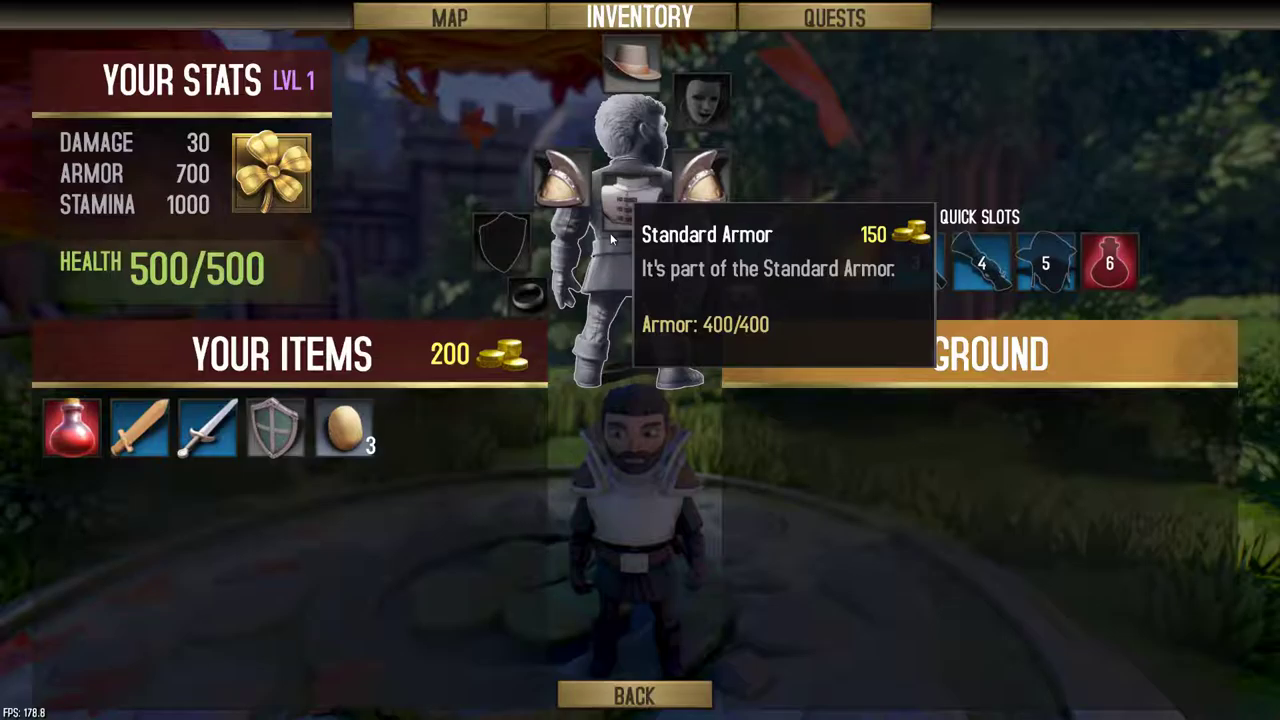
pyautogui.press('i')
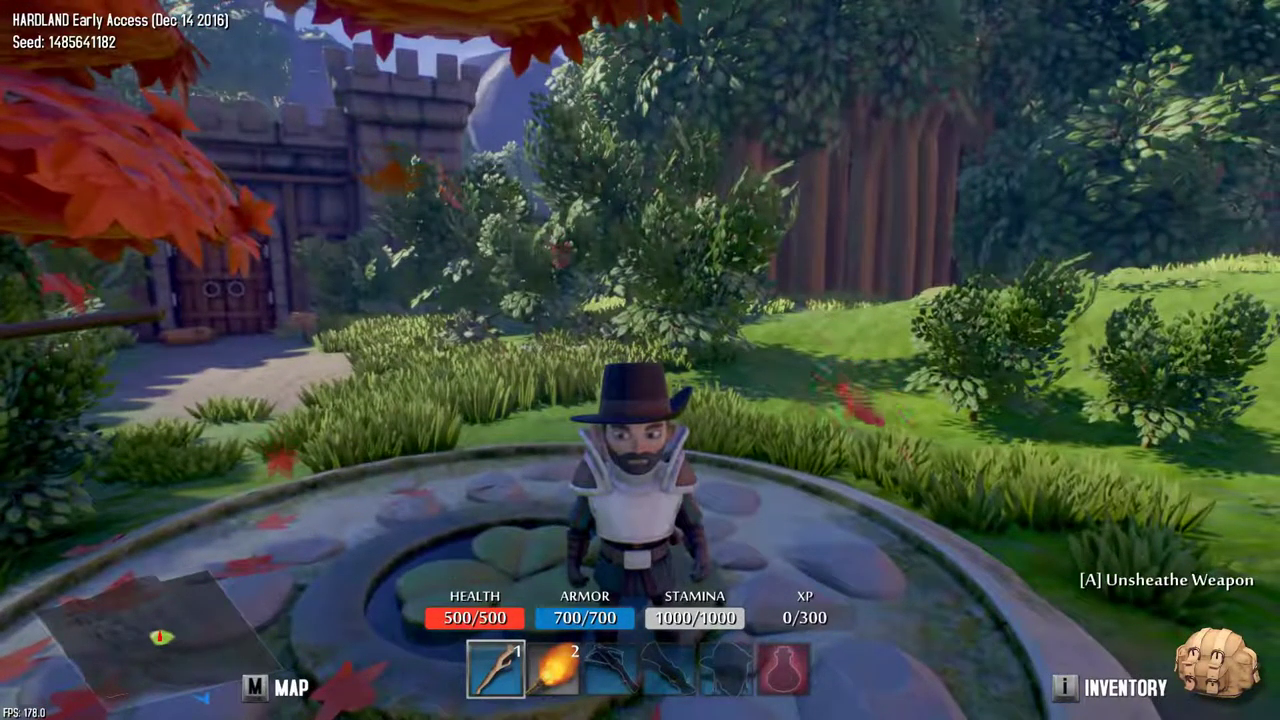